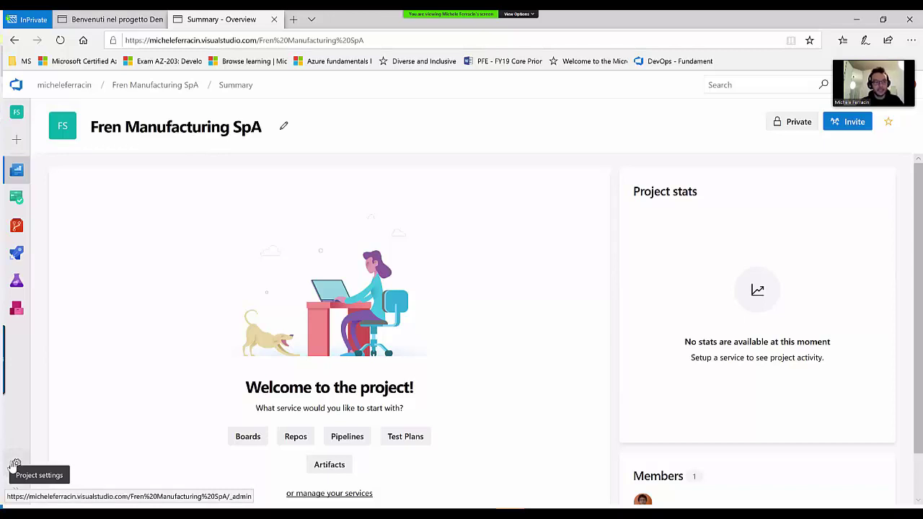
Create a new team named Engineering in the project settings, keeping the default Contributors permissions and team area option
{"action": "left_click", "coordinate": [15, 465]}
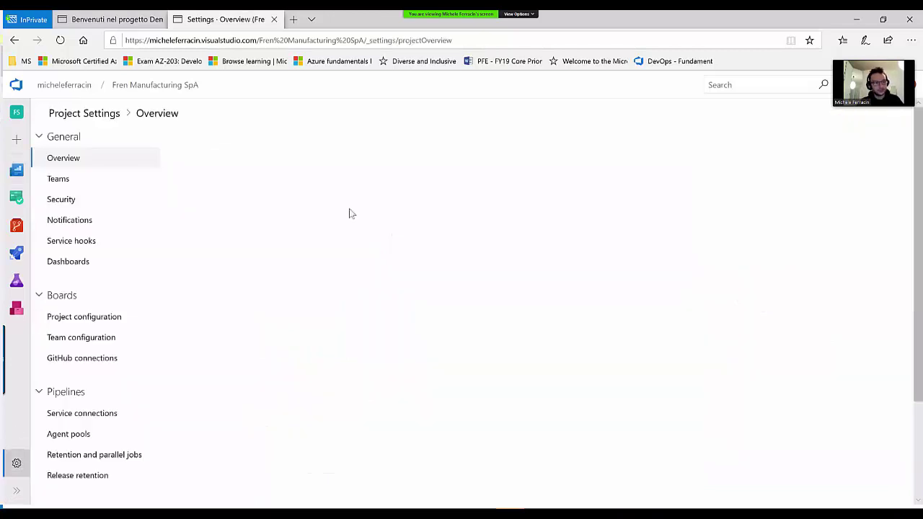
{"action": "left_click", "coordinate": [71, 178]}
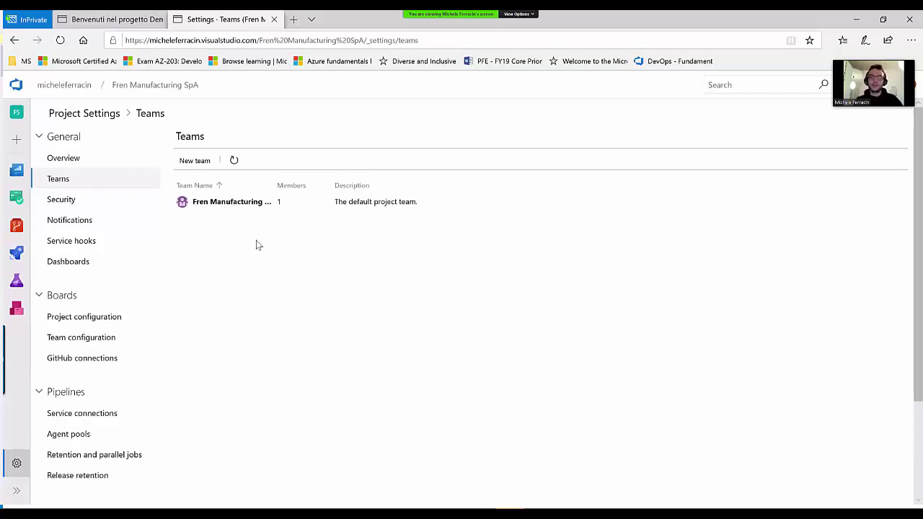
{"action": "left_click", "coordinate": [196, 162]}
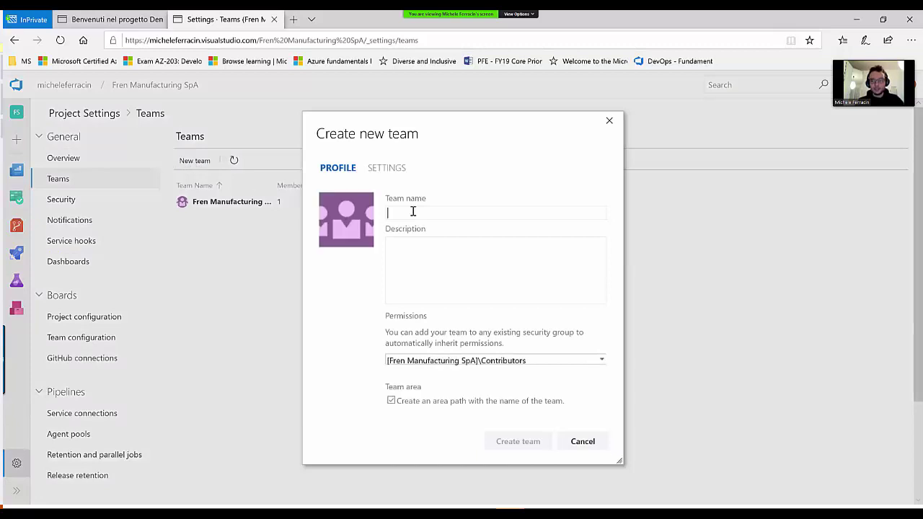
{"action": "type", "text": "E"}
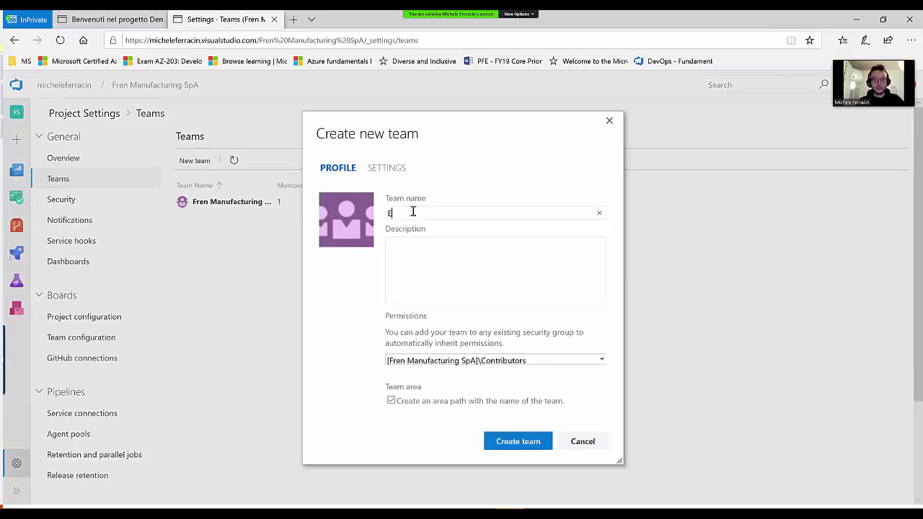
{"action": "type", "text": "ngineering"}
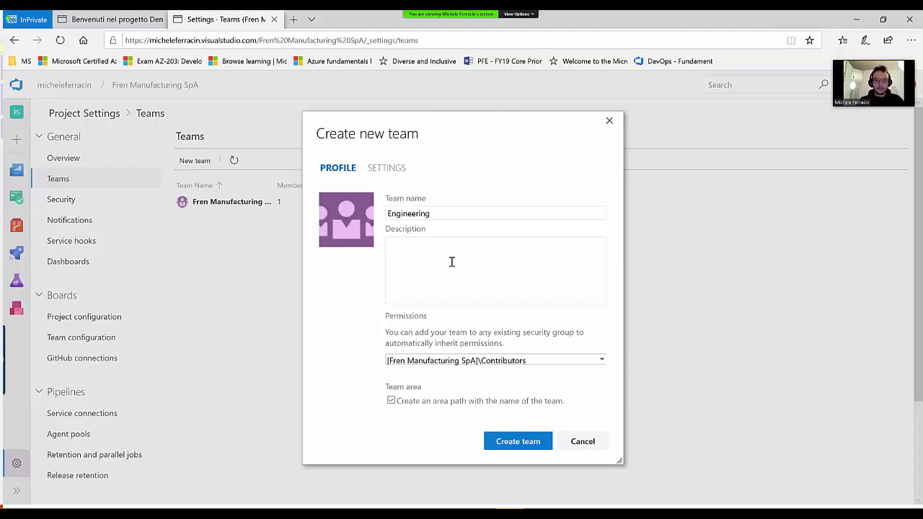
{"action": "left_click", "coordinate": [512, 444]}
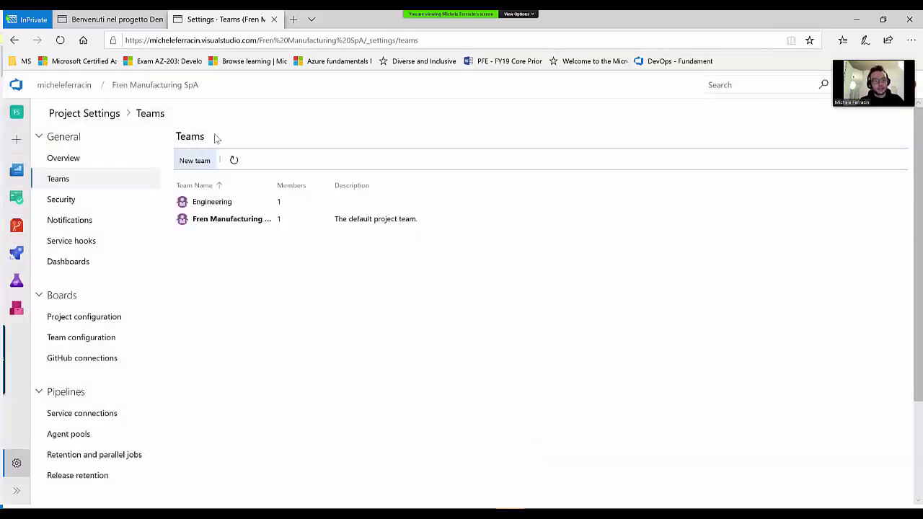
Inspect the Engineering team's options, its member list and the form for adding users and groups, then dismiss the form
{"action": "left_click", "coordinate": [266, 202]}
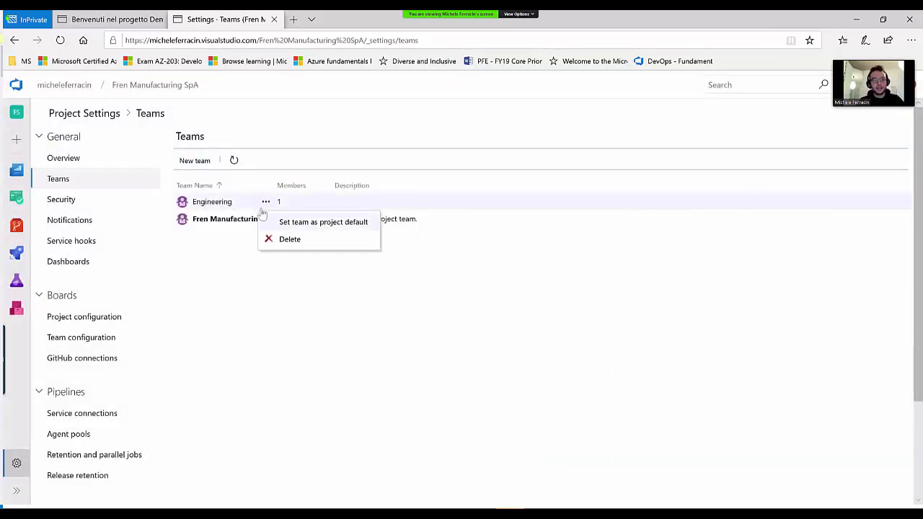
{"action": "left_click", "coordinate": [227, 205]}
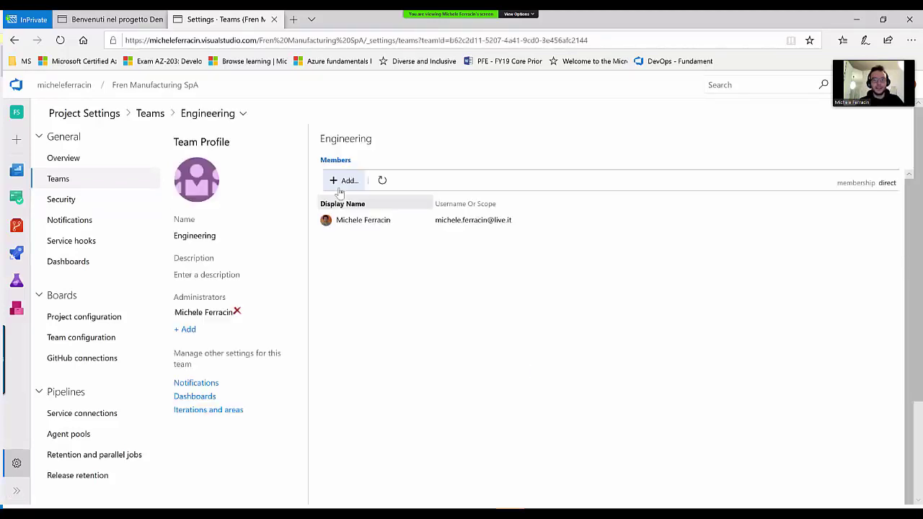
{"action": "left_click", "coordinate": [347, 184]}
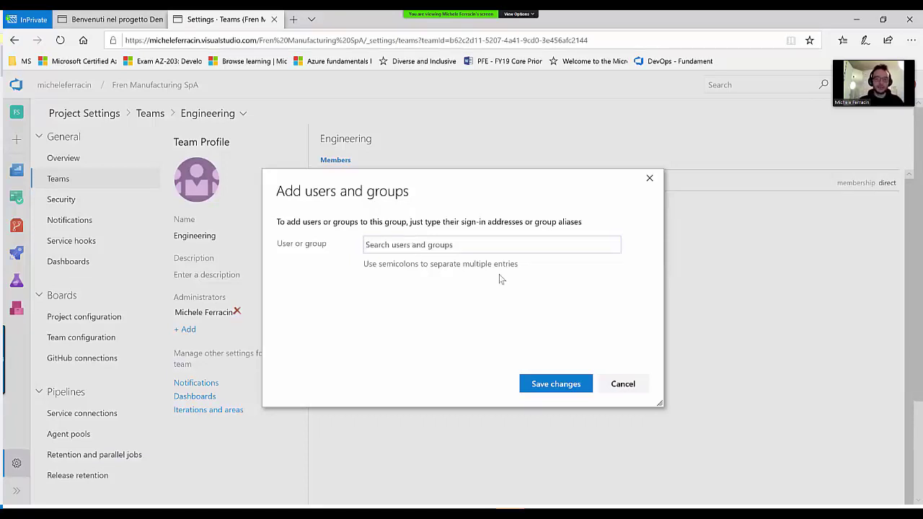
{"action": "left_click", "coordinate": [612, 388]}
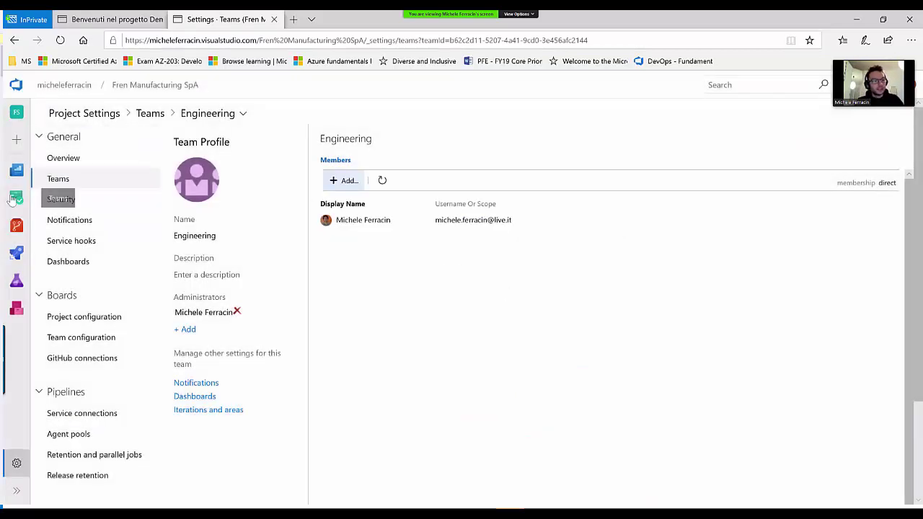
Open the Engineering team's stories board and switch it to the backlog view
{"action": "mouse_move", "coordinate": [12, 199]}
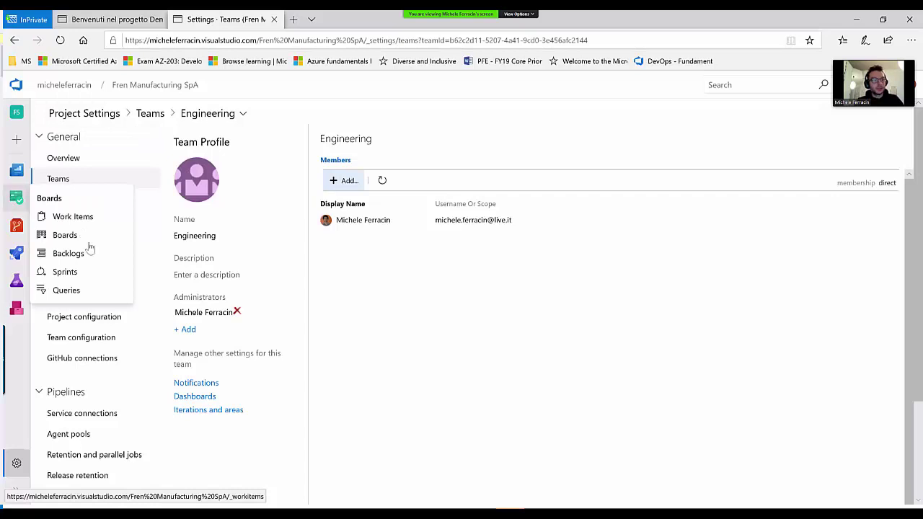
{"action": "left_click", "coordinate": [65, 235]}
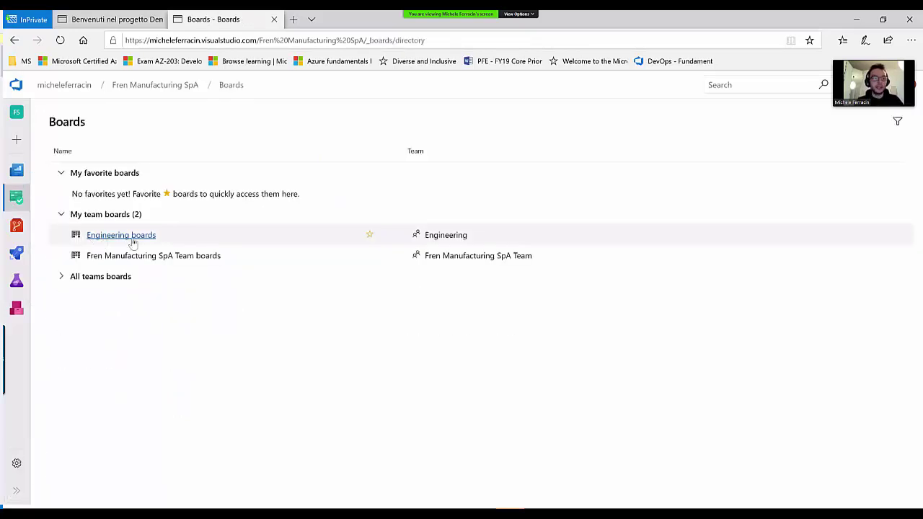
{"action": "left_click", "coordinate": [133, 241]}
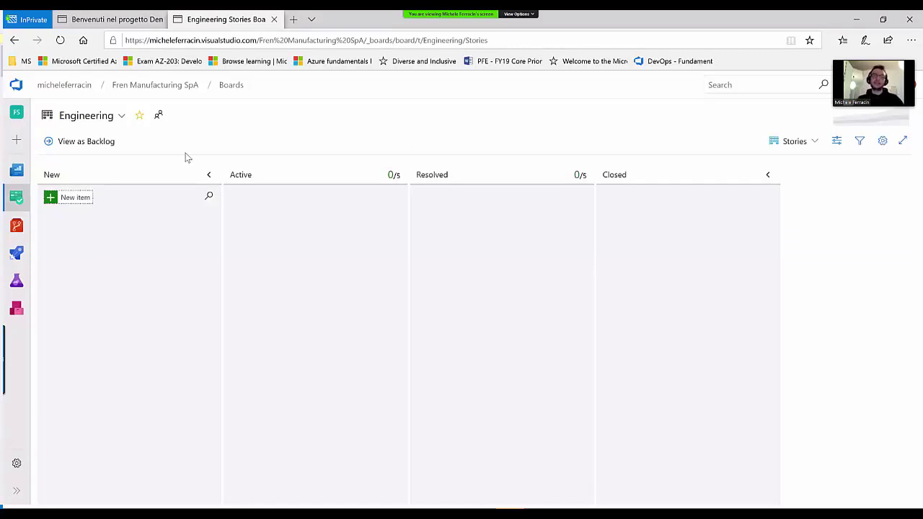
{"action": "left_click", "coordinate": [87, 142]}
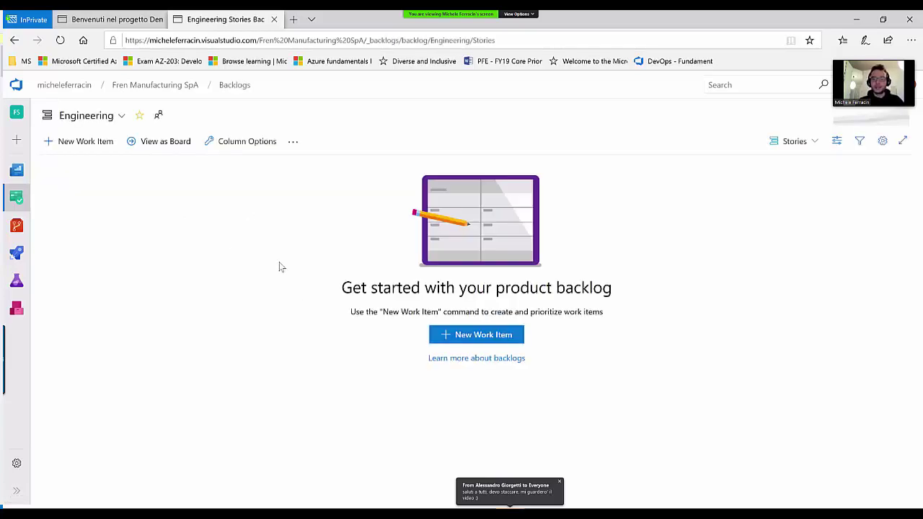
{"action": "left_click", "coordinate": [166, 143]}
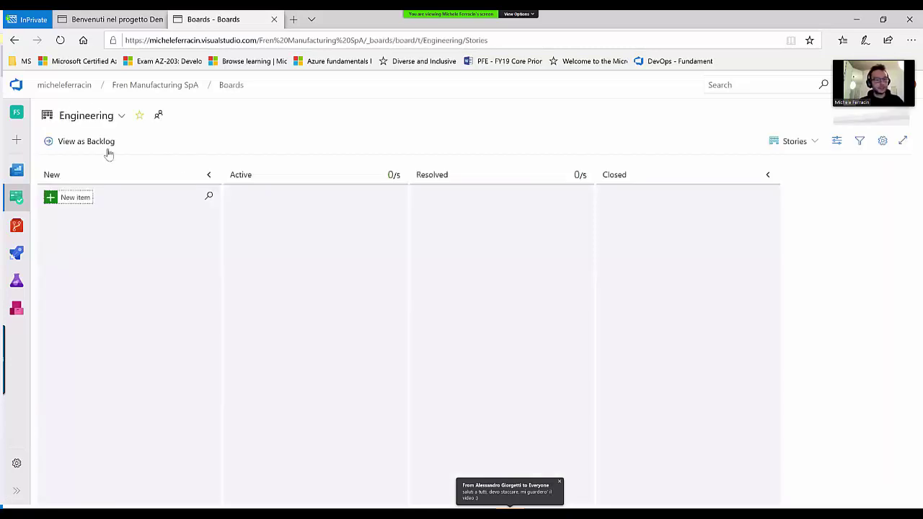
{"action": "left_click", "coordinate": [108, 152]}
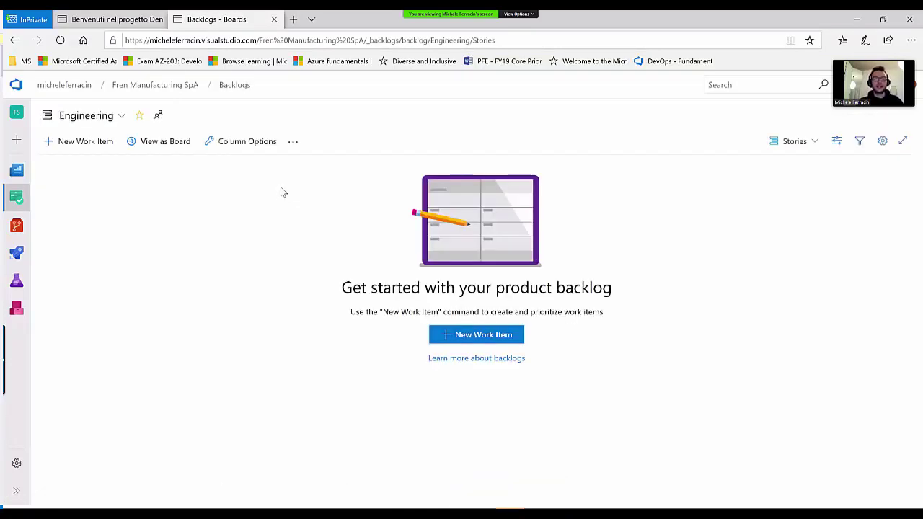
Add a user story titled "Vorrei cambiare la destintazione del mio ordine" to the Engineering backlog
{"action": "left_click", "coordinate": [72, 146]}
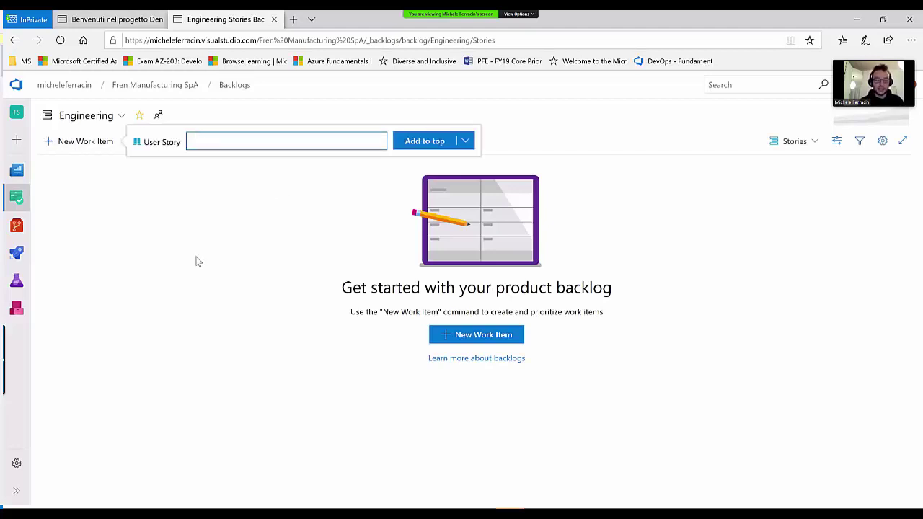
{"action": "type", "text": "V"}
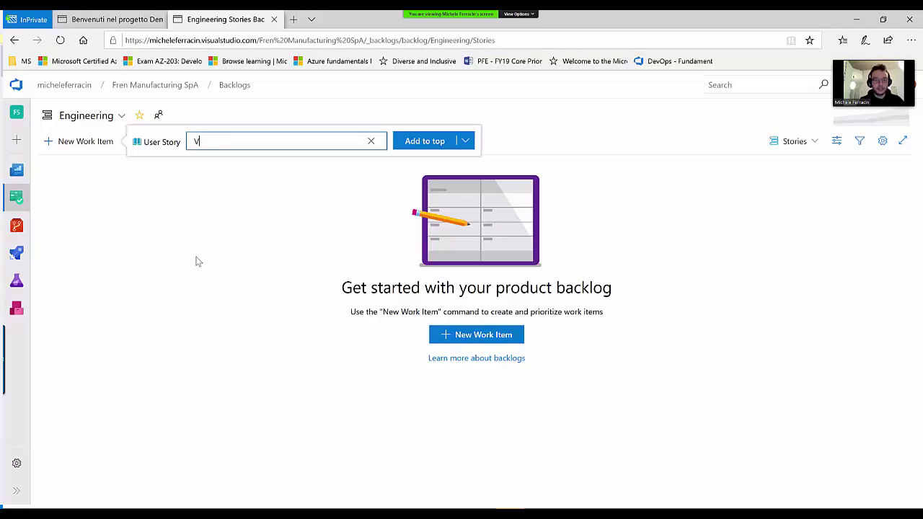
{"action": "type", "text": "orrei cambiare la destintazione"}
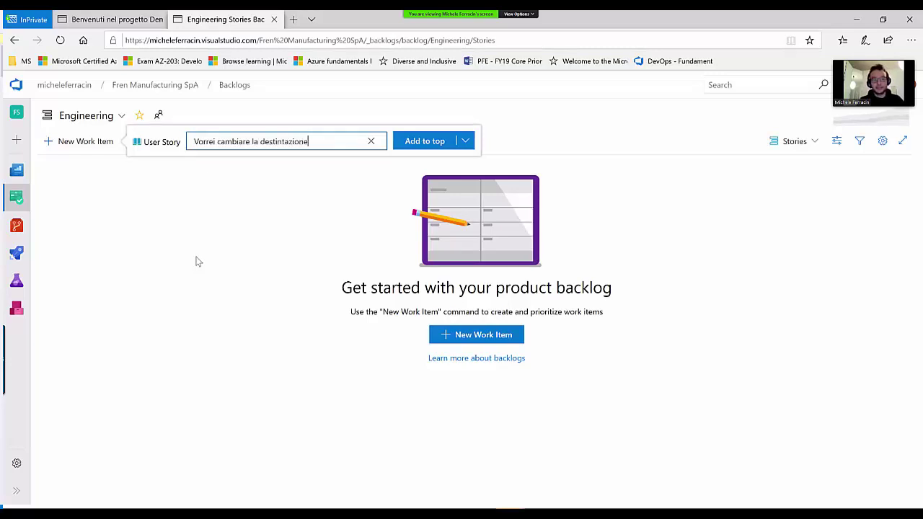
{"action": "type", "text": " del mio viag"}
{"action": "key", "text": "BackSpace"}
{"action": "key", "text": "BackSpace"}
{"action": "key", "text": "BackSpace"}
{"action": "key", "text": "BackSpace"}
{"action": "key", "text": "BackSpace"}
{"action": "key", "text": "BackSpace"}
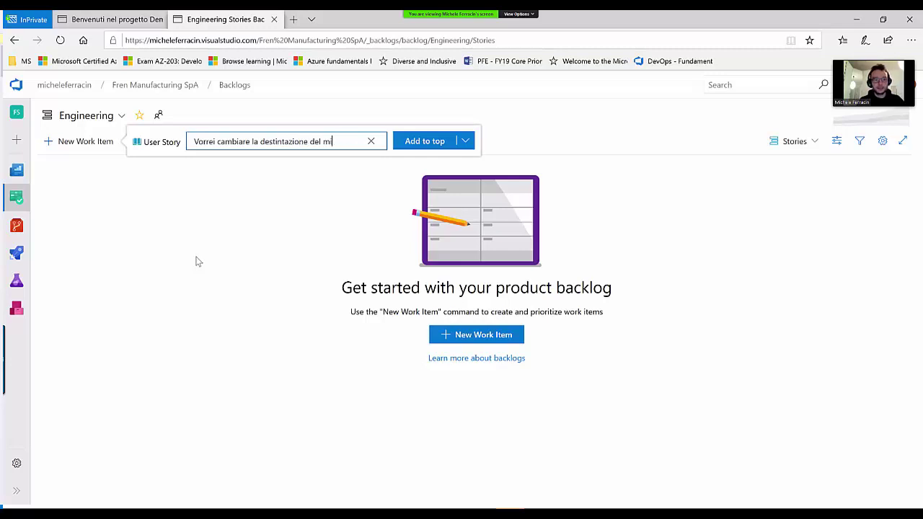
{"action": "type", "text": "o ordine"}
{"action": "key", "text": "Return"}
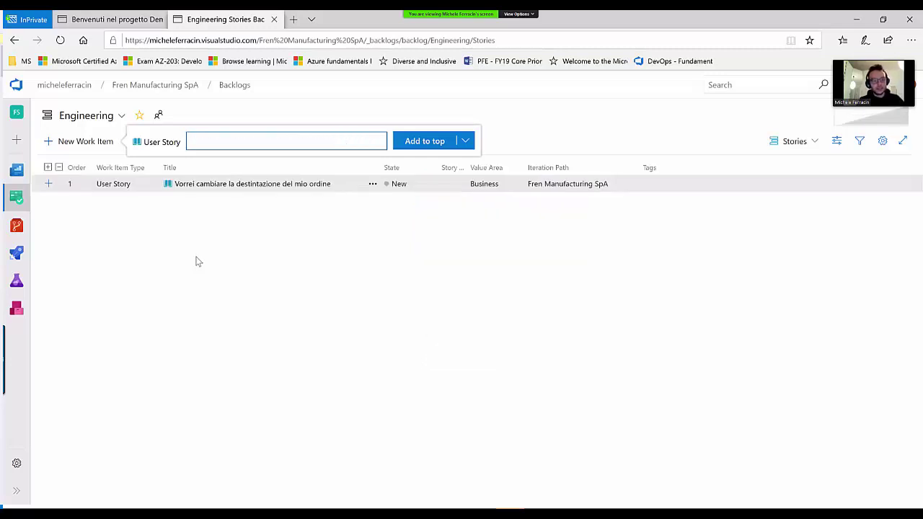
Add a second user story titled "Vorrei usare PayPal come metodo di pagamento" to the top of the backlog and close the entry form
{"action": "type", "text": "Vorrei u"}
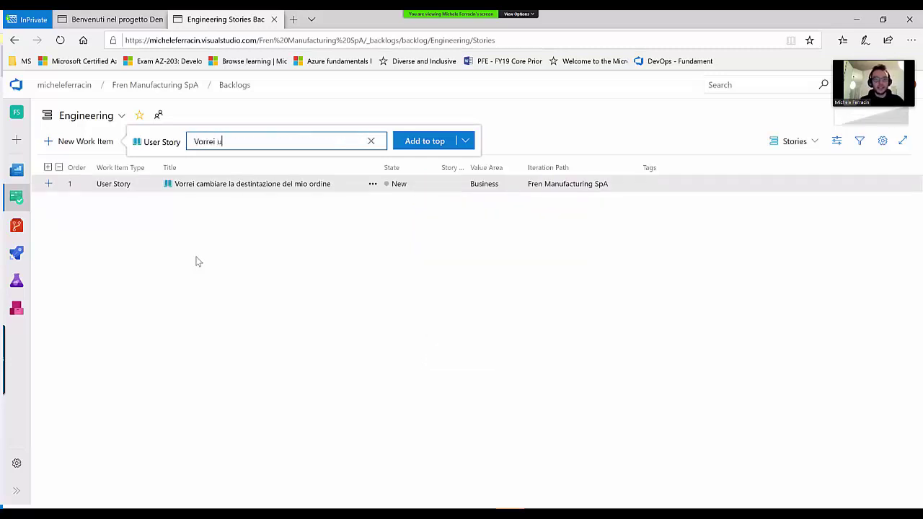
{"action": "type", "text": "sare PayPal come metodo di "}
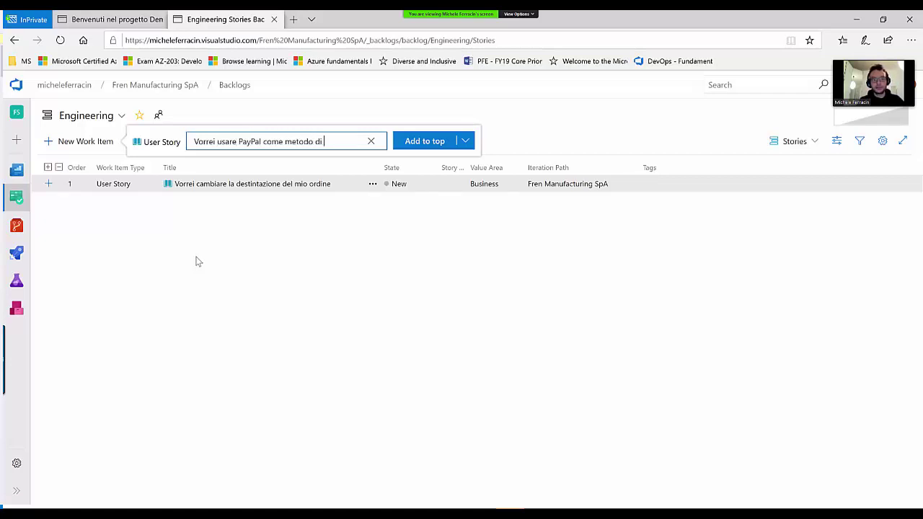
{"action": "type", "text": "pagamento"}
{"action": "key", "text": "Return"}
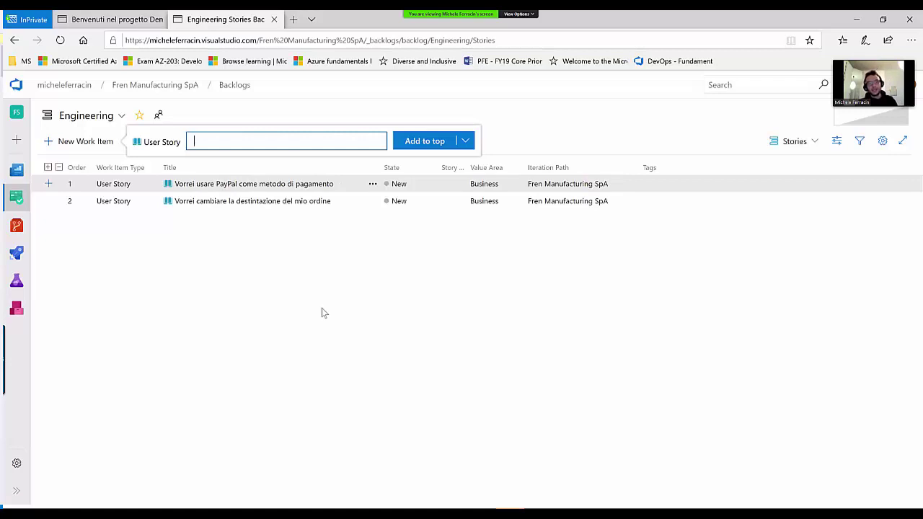
{"action": "left_click", "coordinate": [322, 310]}
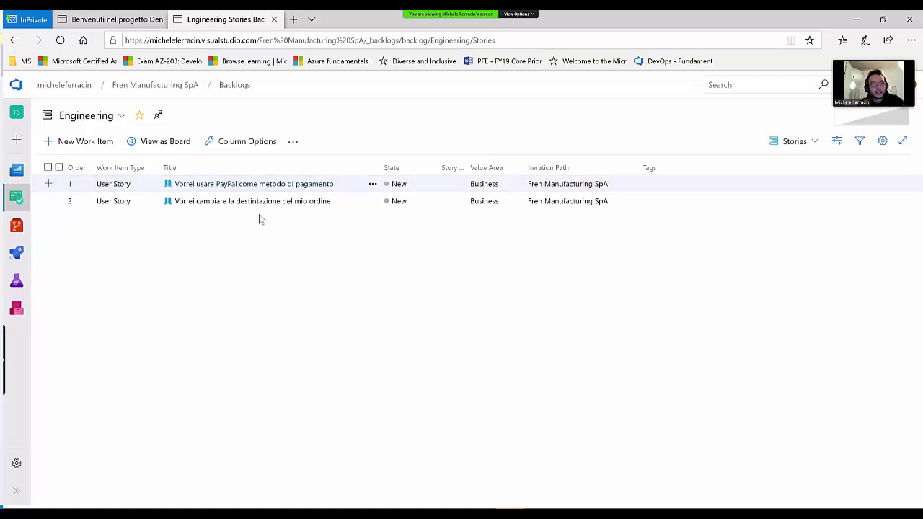
Show the Engineering stories as a board and view the team's card field settings
{"action": "left_click", "coordinate": [153, 145]}
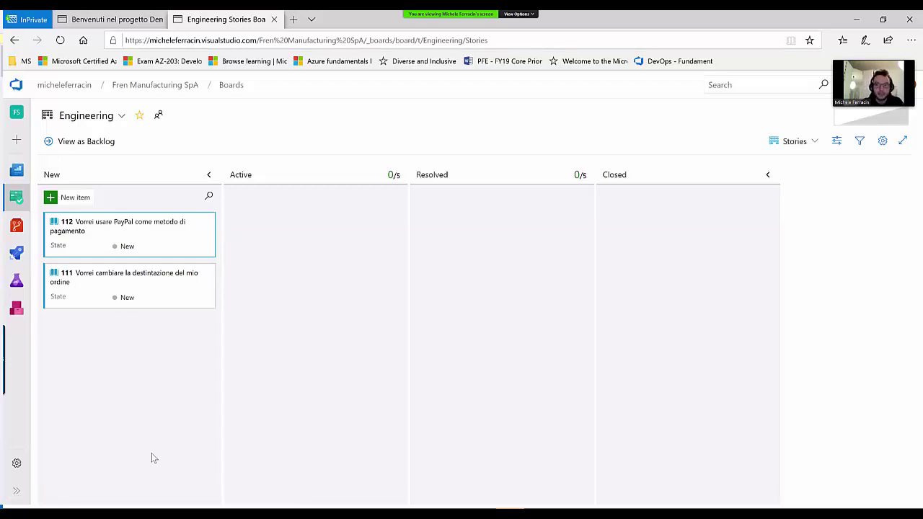
{"action": "left_click", "coordinate": [882, 141]}
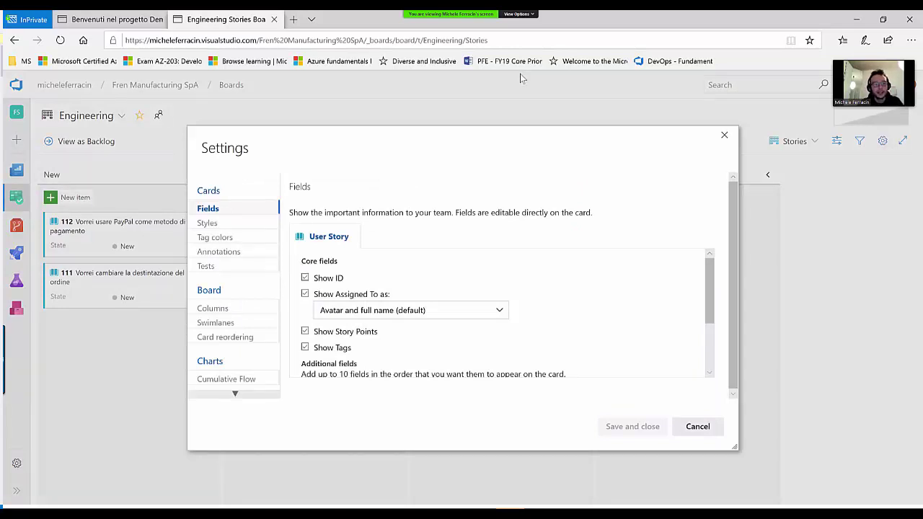
{"action": "left_click", "coordinate": [585, 99]}
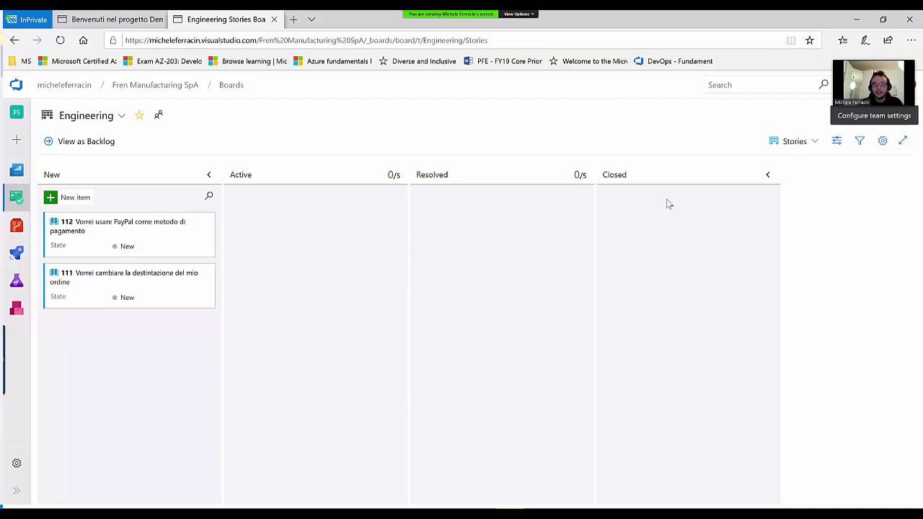
Add a board column named Selected between New and Active, save it, and move the PayPal user story into that column
{"action": "left_click", "coordinate": [883, 142]}
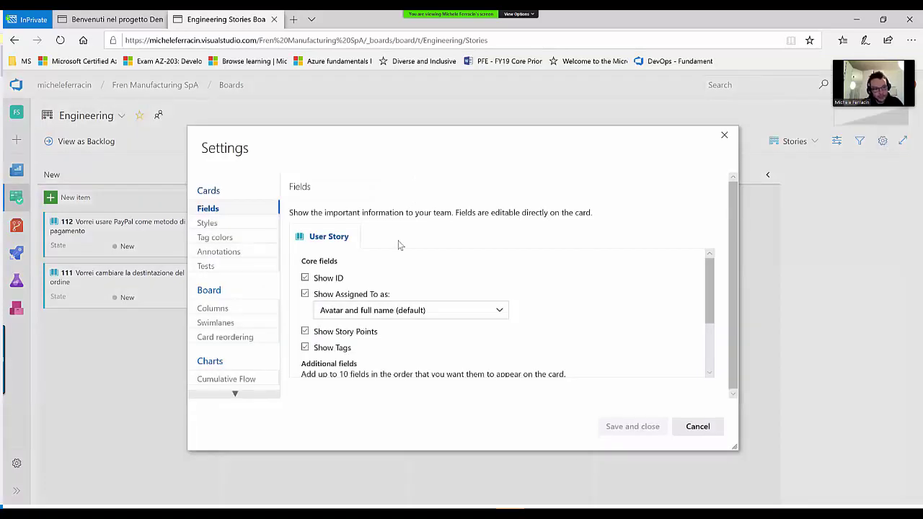
{"action": "left_click", "coordinate": [237, 309]}
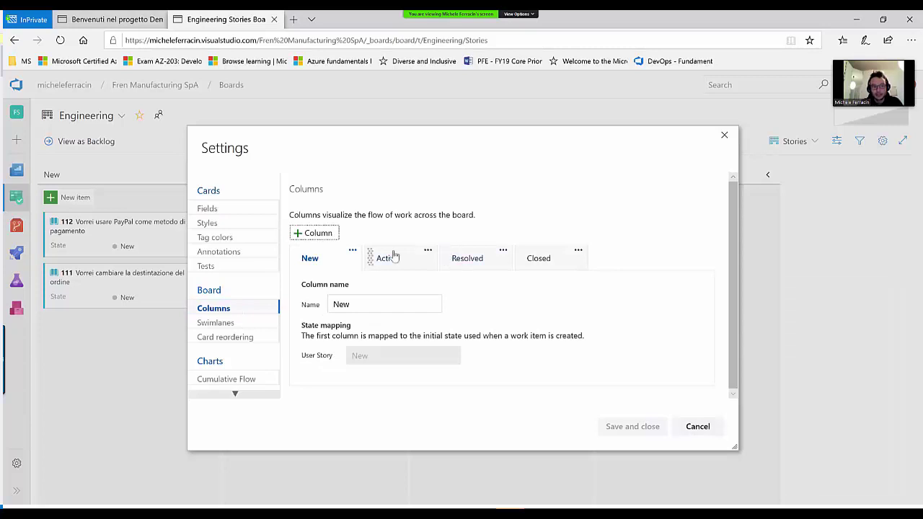
{"action": "left_click", "coordinate": [393, 257]}
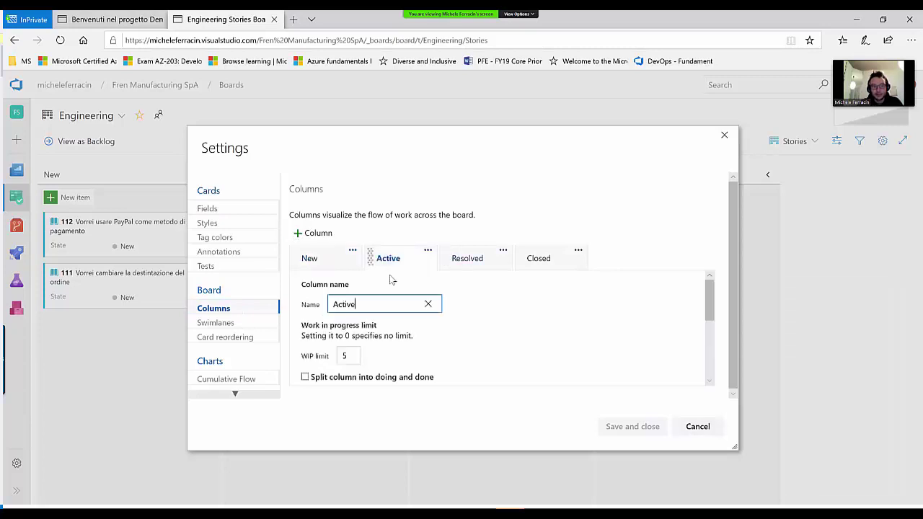
{"action": "left_click", "coordinate": [318, 233]}
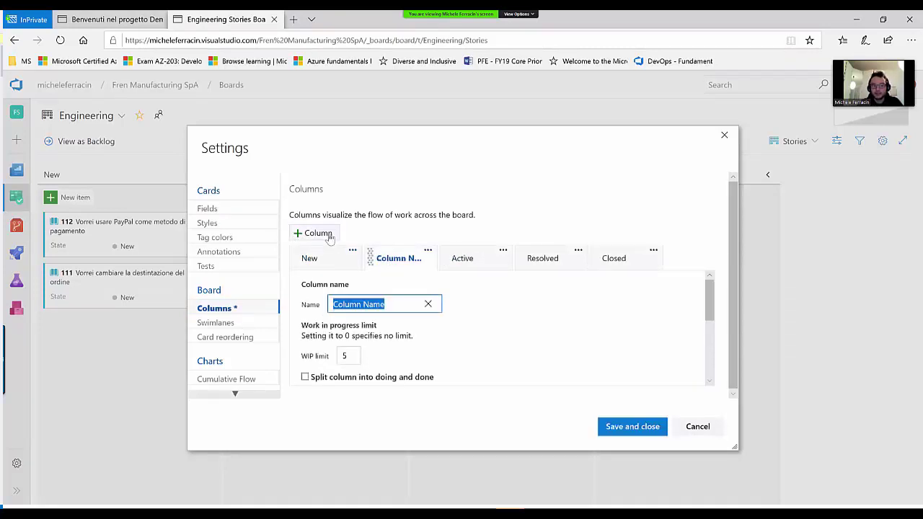
{"action": "type", "text": "Selected"}
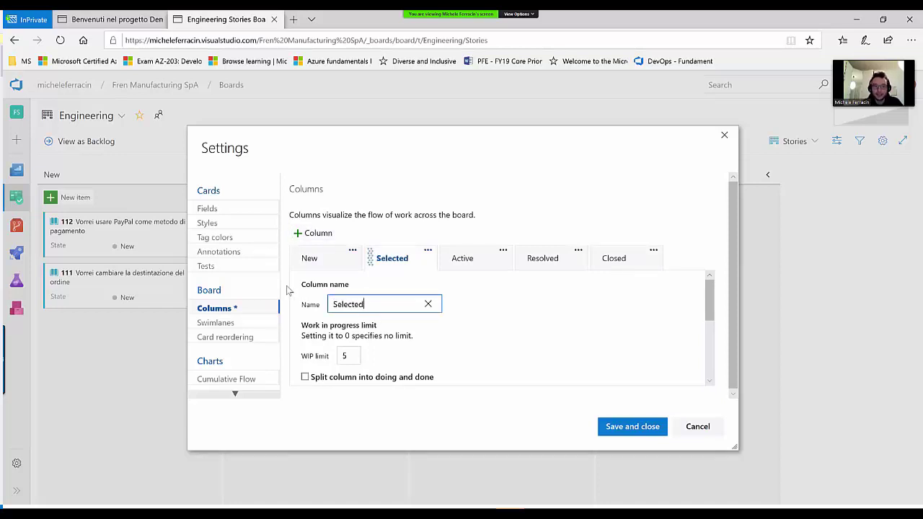
{"action": "left_click", "coordinate": [623, 431]}
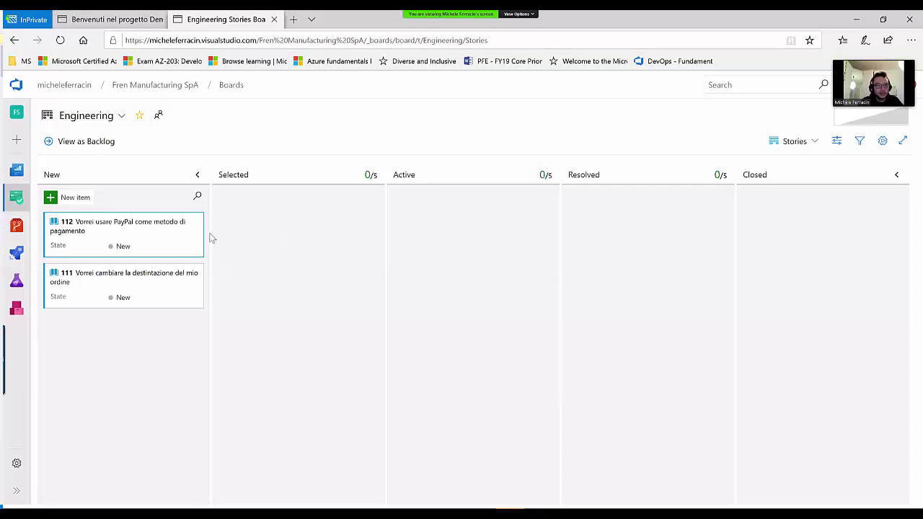
{"action": "left_click_drag", "start_coordinate": [155, 234], "coordinate": [361, 393]}
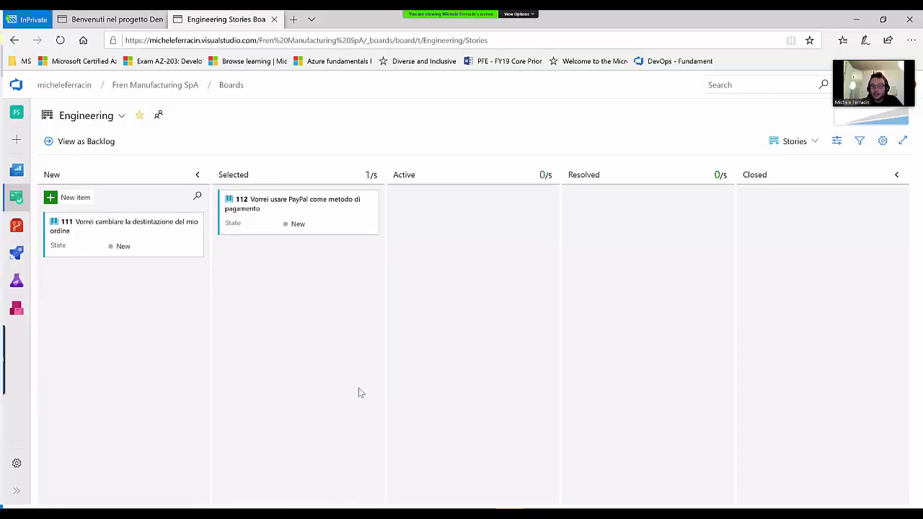
Switch to the PowerPoint slide show, advance to the dashboard demo slide and end the show
{"action": "key", "text": "alt+Tab"}
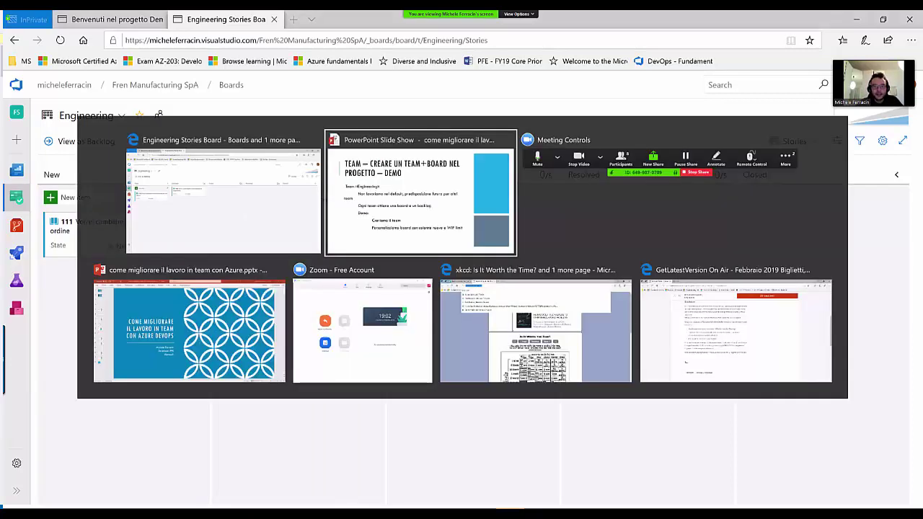
{"action": "key", "text": "Right"}
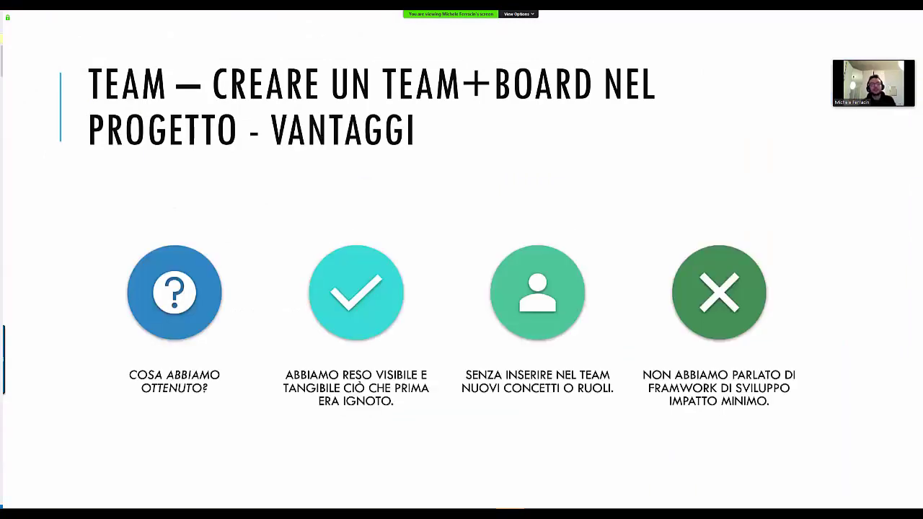
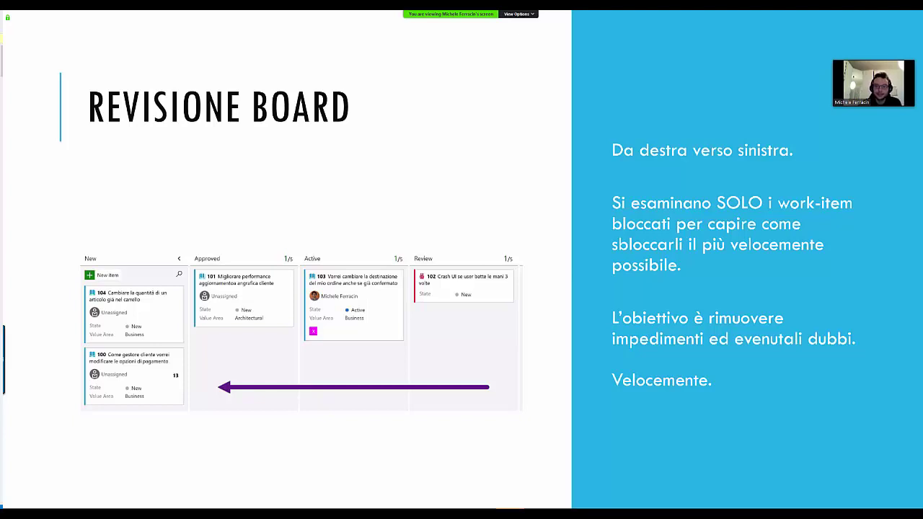
{"action": "key", "text": "Right"}
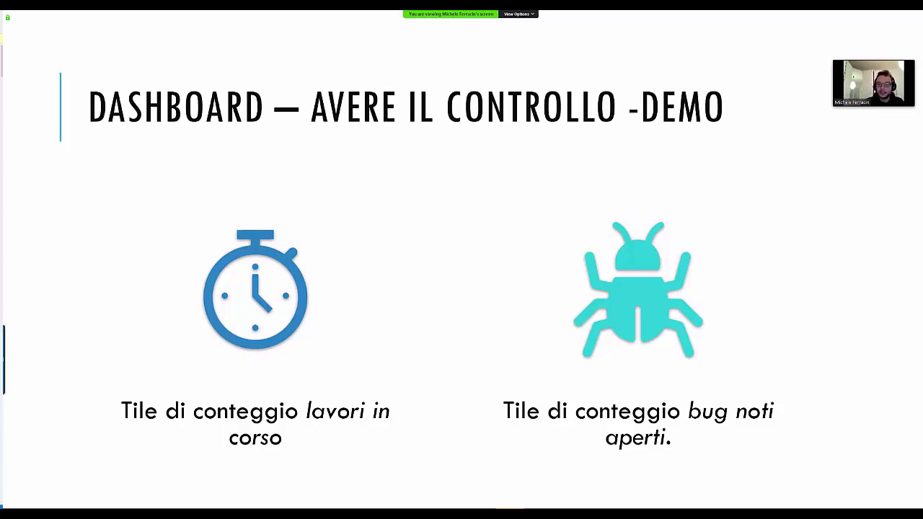
{"action": "key", "text": "Escape"}
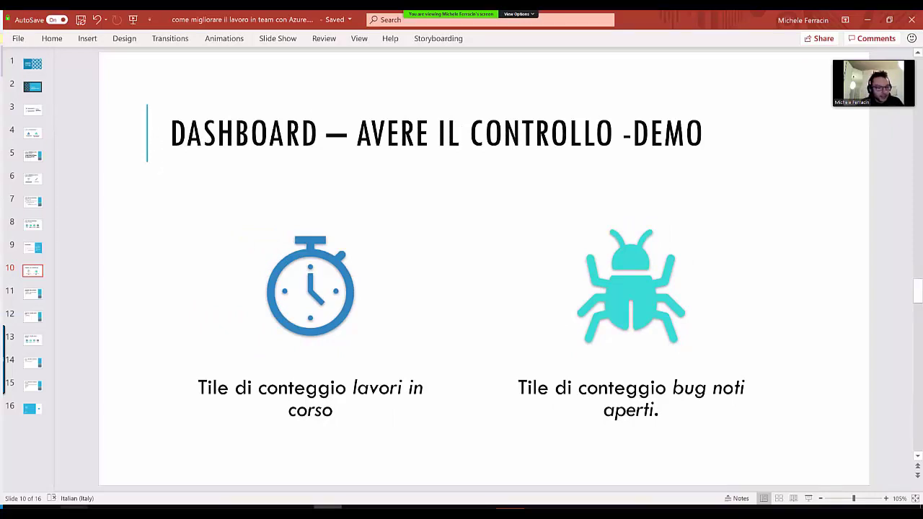
Switch back to the Azure DevOps browser window and create a dashboard named Engineering for the Fren Manufacturing SpA Team
{"action": "mouse_move", "coordinate": [47, 506]}
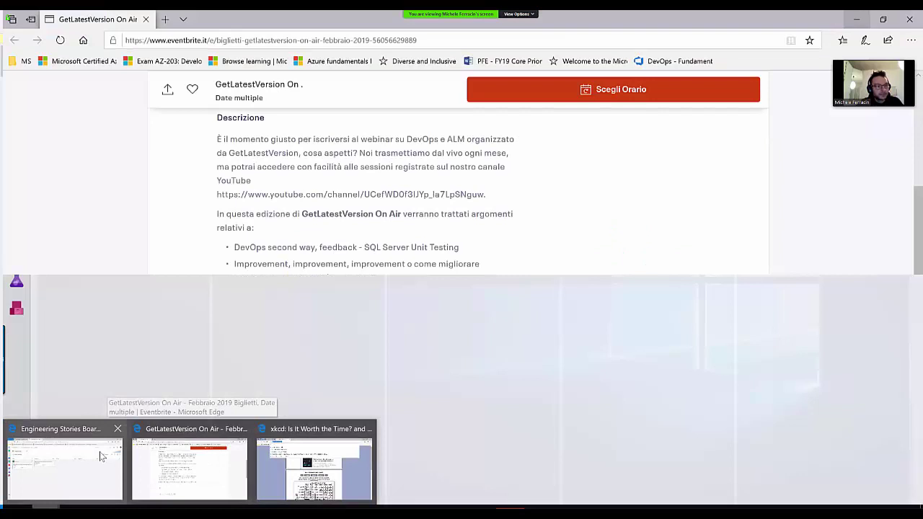
{"action": "left_click", "coordinate": [101, 455]}
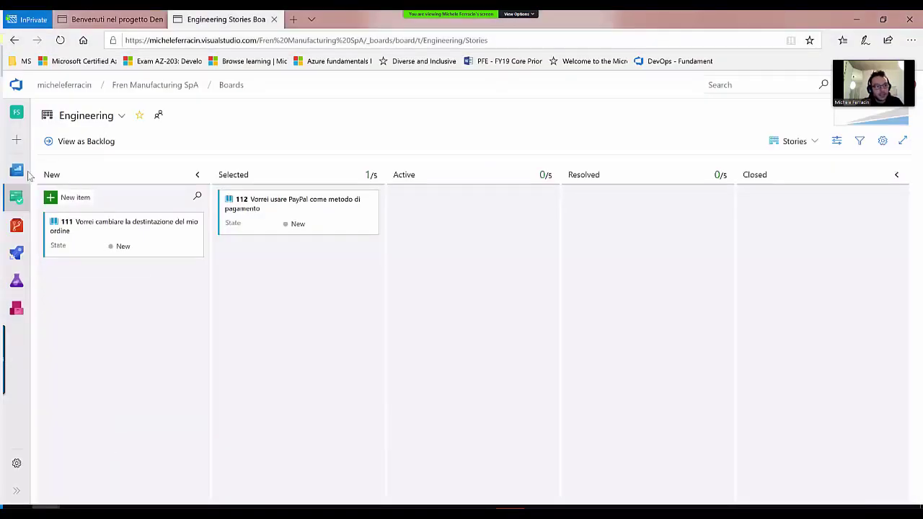
{"action": "mouse_move", "coordinate": [17, 171]}
{"action": "left_click", "coordinate": [75, 209]}
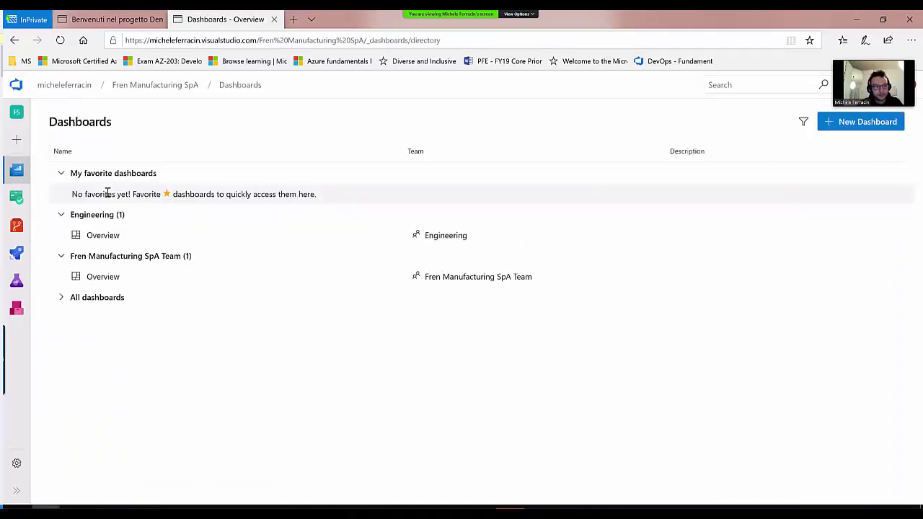
{"action": "left_click", "coordinate": [854, 126]}
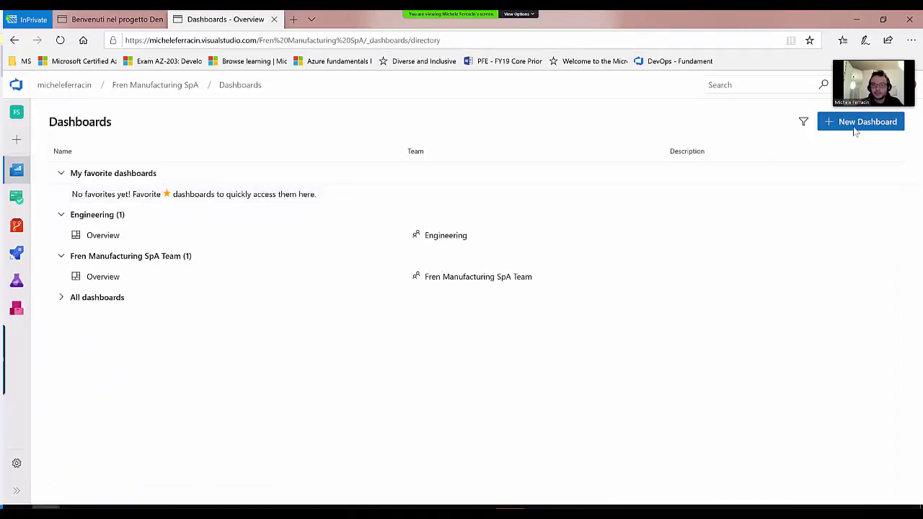
{"action": "type", "text": "Engineering"}
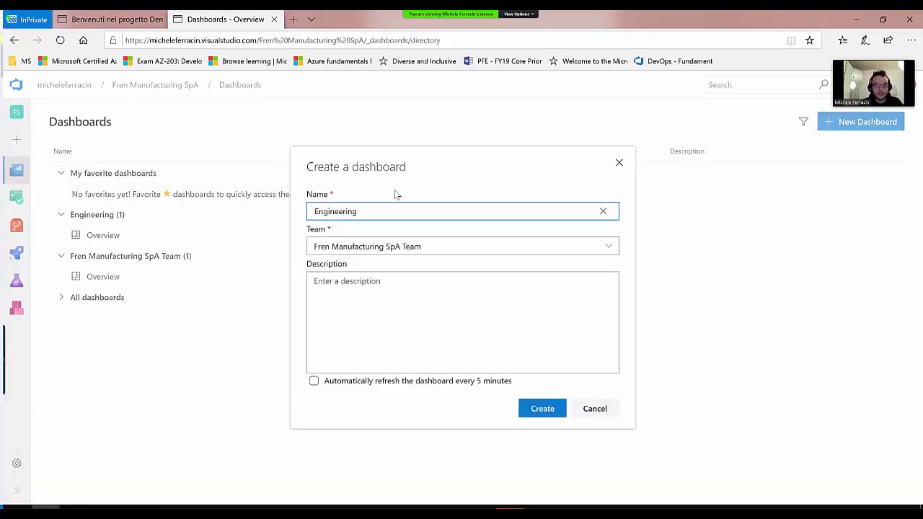
{"action": "left_click", "coordinate": [537, 415]}
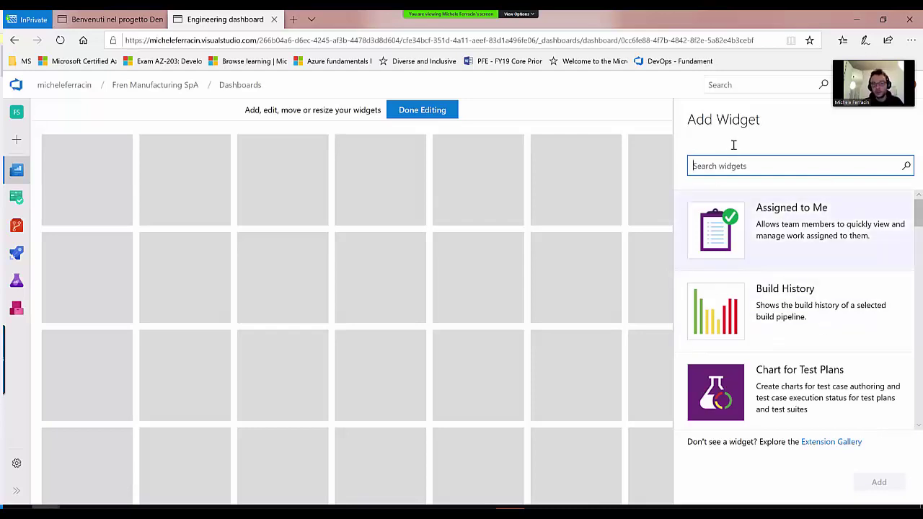
Add two Query Tile widgets side by side in the dashboard's first row and finish editing the layout
{"action": "type", "text": "query"}
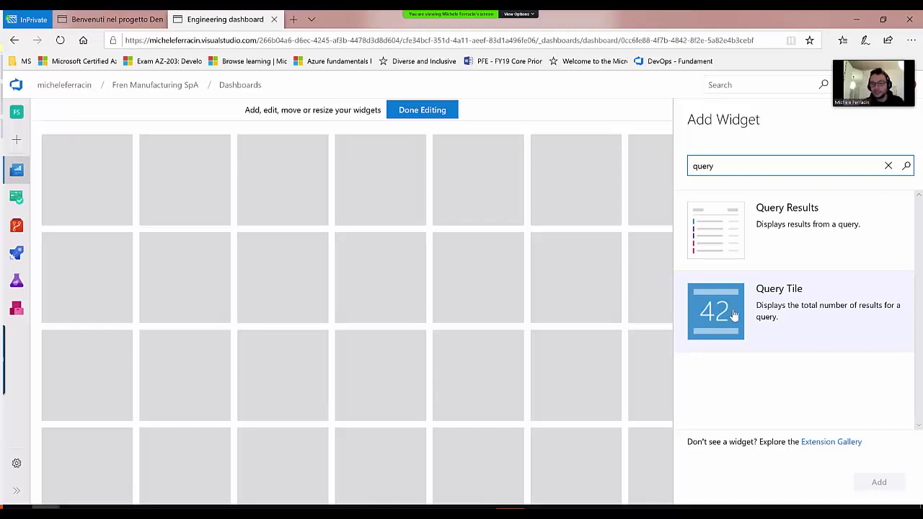
{"action": "left_click_drag", "start_coordinate": [734, 324], "coordinate": [126, 163]}
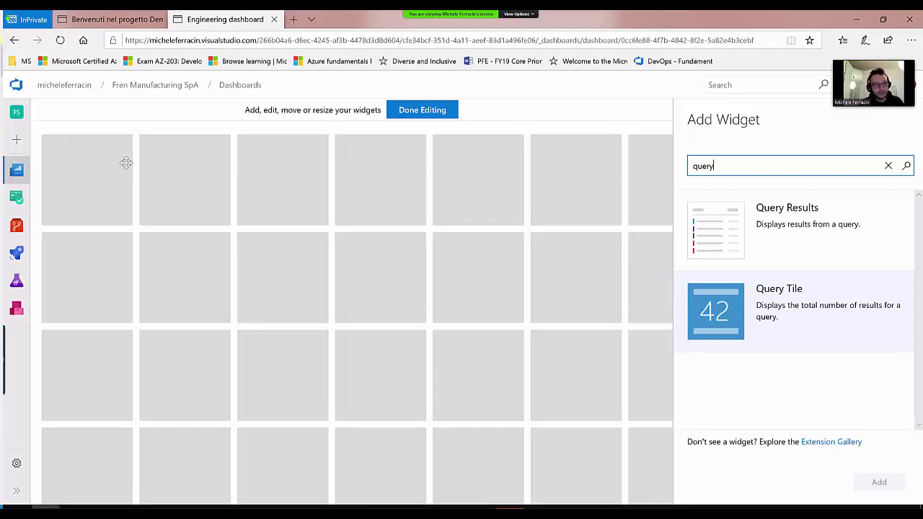
{"action": "left_click_drag", "start_coordinate": [710, 314], "coordinate": [222, 167]}
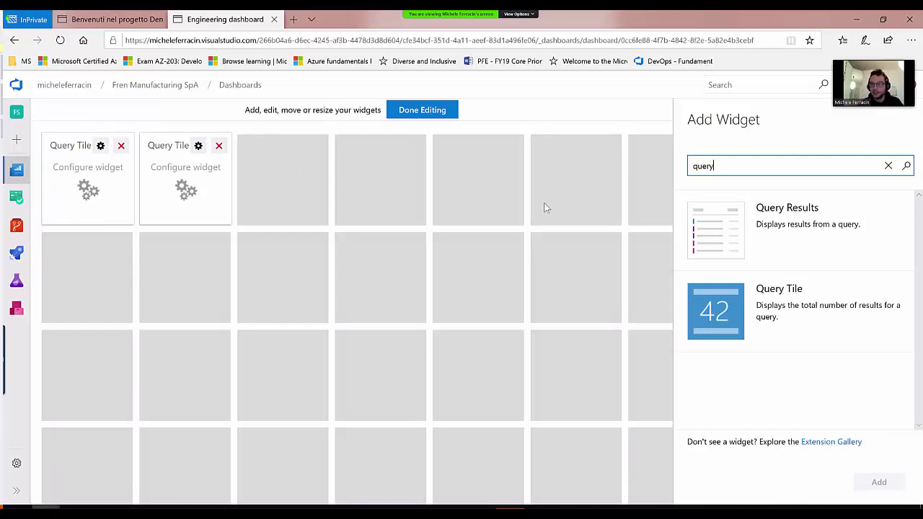
{"action": "left_click", "coordinate": [408, 160]}
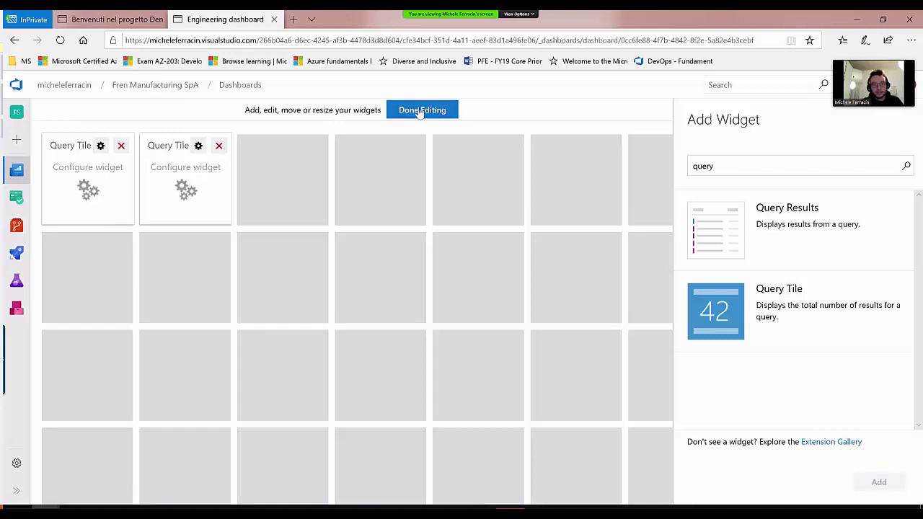
{"action": "left_click", "coordinate": [421, 110]}
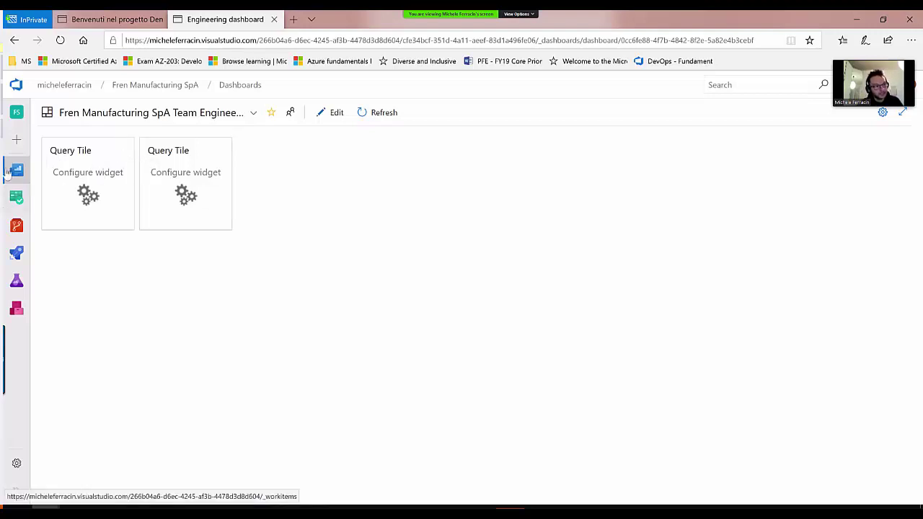
Create a new work item query in the project and run it with its default filter clauses
{"action": "mouse_move", "coordinate": [12, 208]}
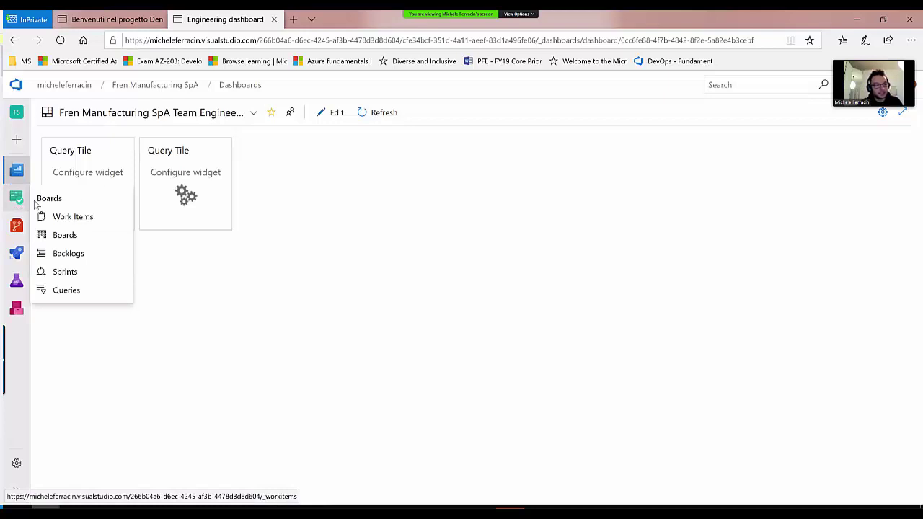
{"action": "left_click", "coordinate": [72, 290]}
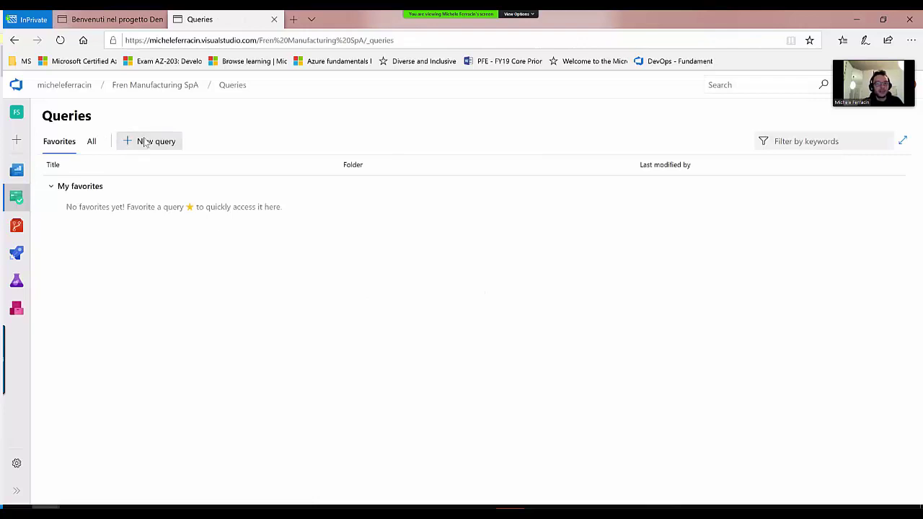
{"action": "left_click", "coordinate": [145, 142]}
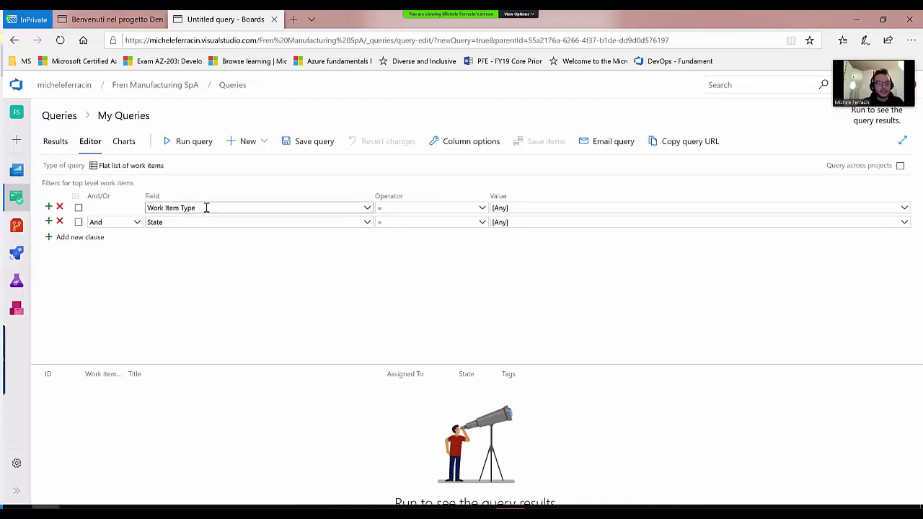
{"action": "left_click", "coordinate": [171, 146]}
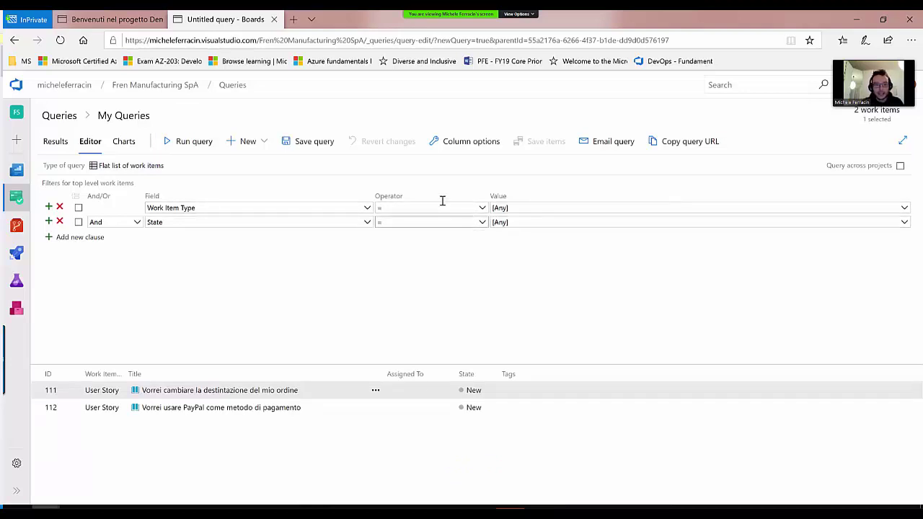
Set the query's State clause to <> Closed and run the query
{"action": "left_click", "coordinate": [481, 223]}
{"action": "left_click", "coordinate": [438, 248]}
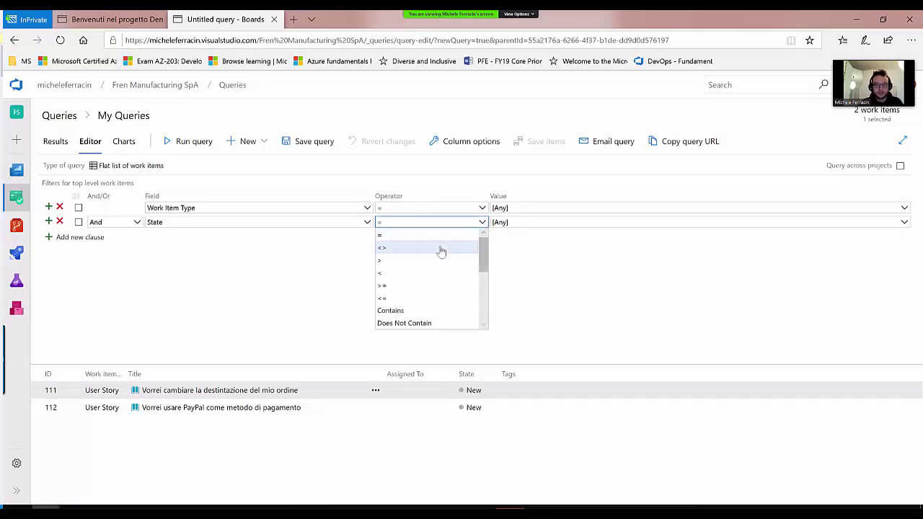
{"action": "left_click", "coordinate": [905, 226]}
{"action": "left_click", "coordinate": [905, 224]}
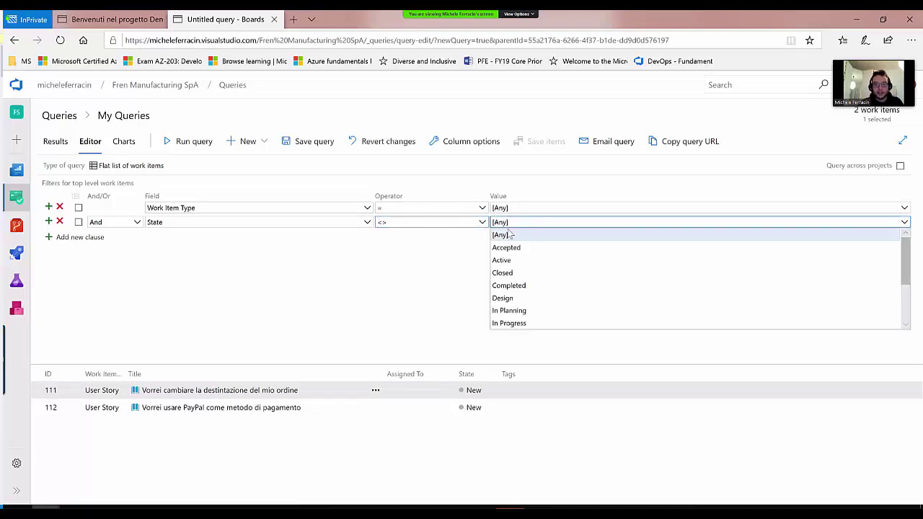
{"action": "left_click", "coordinate": [527, 275]}
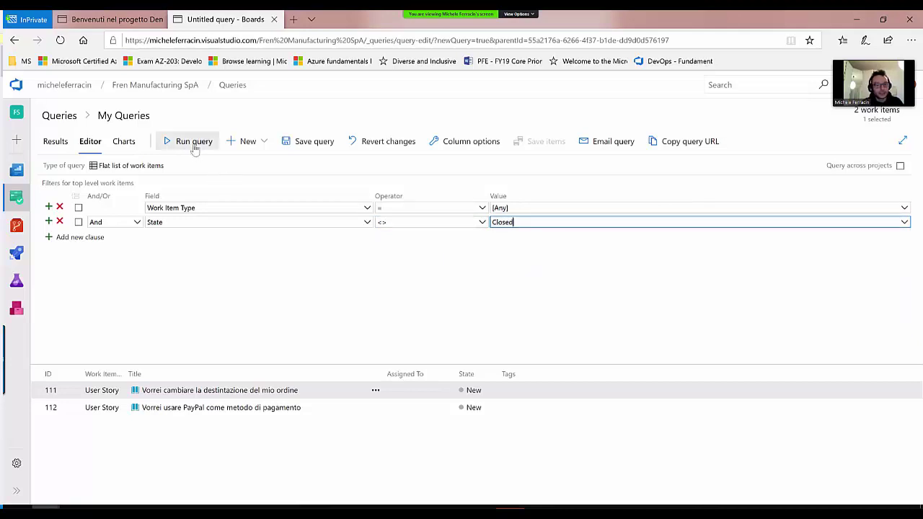
{"action": "left_click", "coordinate": [194, 147]}
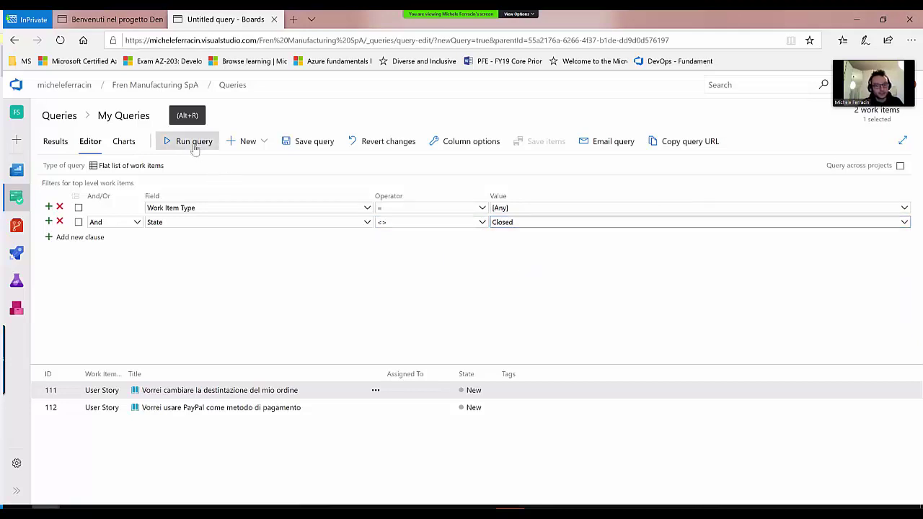
Save the query as Item-Count-Open in the Shared Queries folder
{"action": "left_click", "coordinate": [301, 144]}
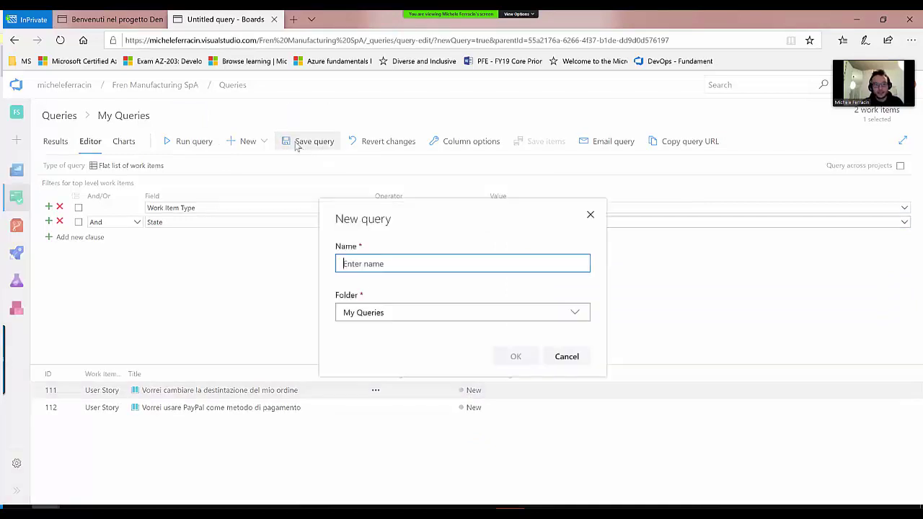
{"action": "left_click", "coordinate": [577, 314]}
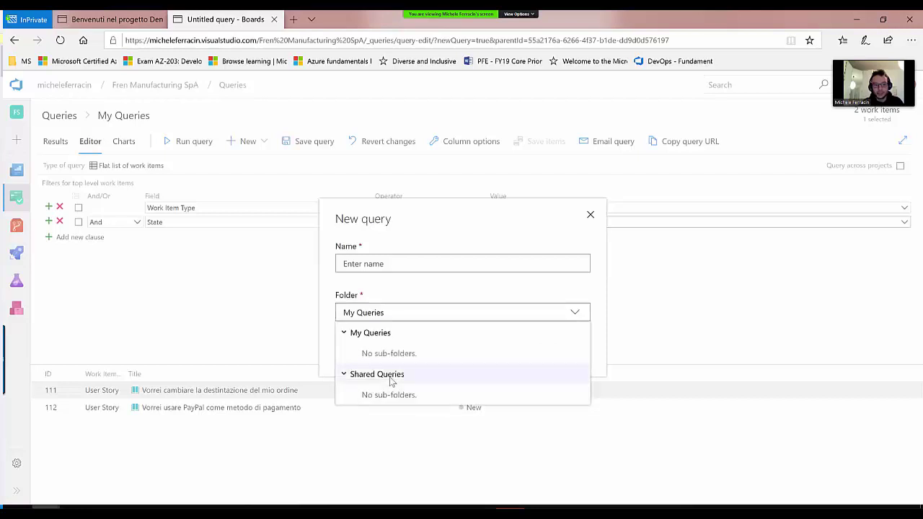
{"action": "left_click", "coordinate": [392, 375]}
{"action": "left_click", "coordinate": [385, 264]}
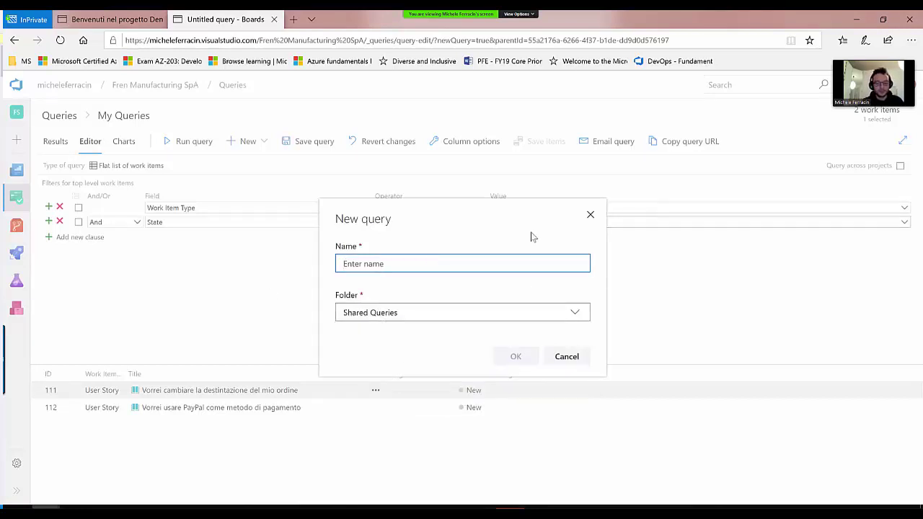
{"action": "type", "text": "Item-Count-Open"}
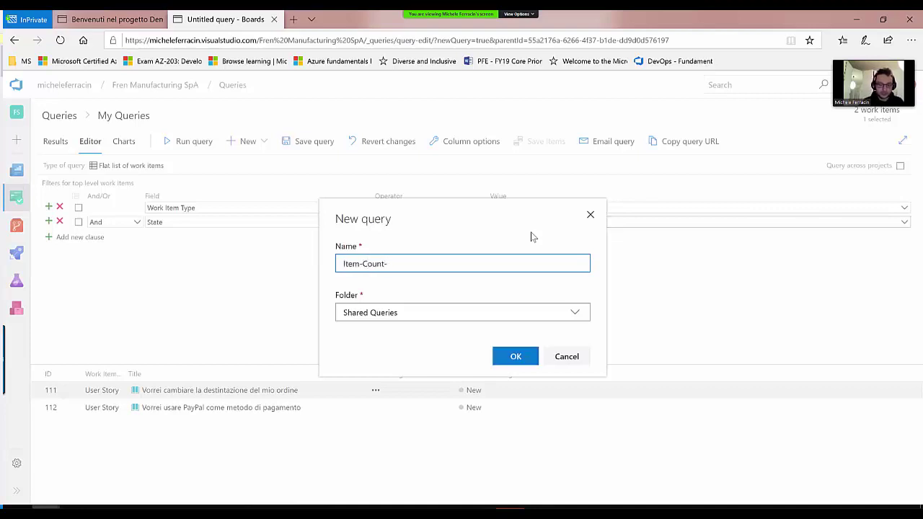
{"action": "left_click", "coordinate": [515, 355]}
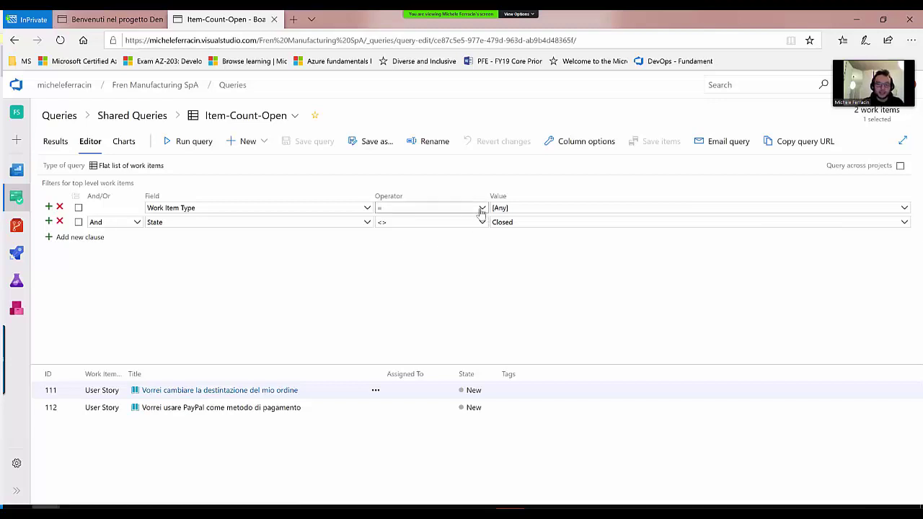
Set the Work Item Type clause of the Item-Count-Open query to Bug and save the query
{"action": "left_click", "coordinate": [904, 209]}
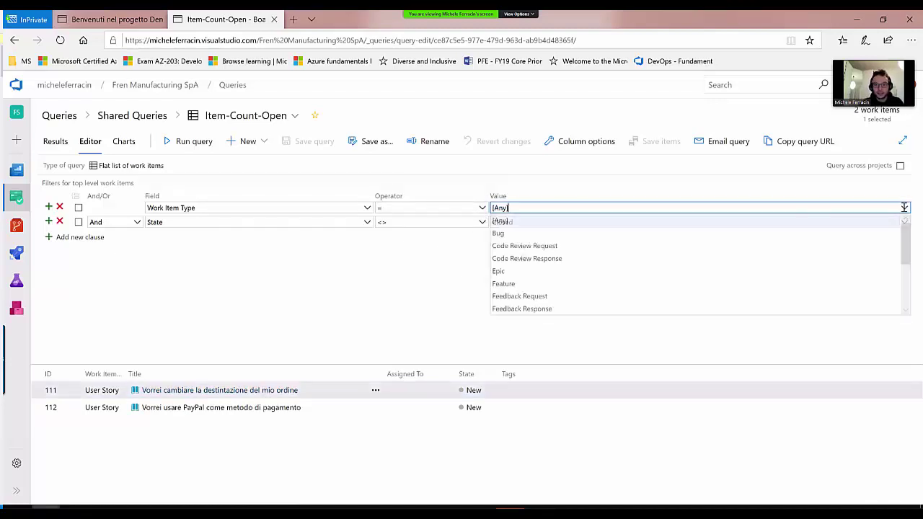
{"action": "left_click", "coordinate": [509, 234]}
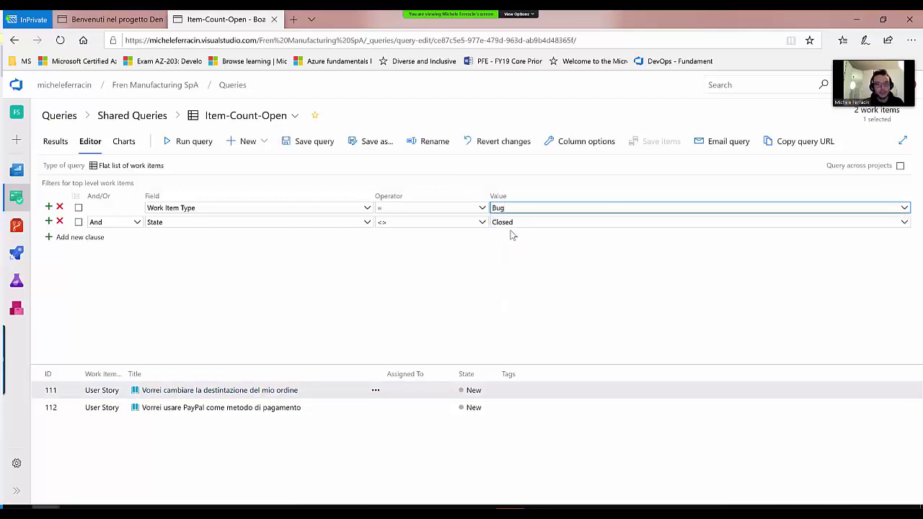
{"action": "left_click", "coordinate": [303, 146]}
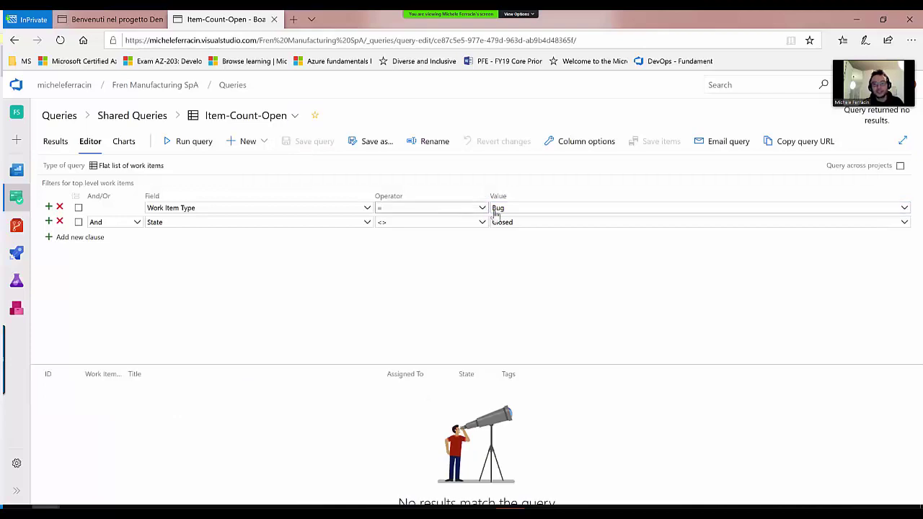
Restore the Work Item Type clause of Item-Count-Open to [Any] and save the query
{"action": "left_click", "coordinate": [906, 209]}
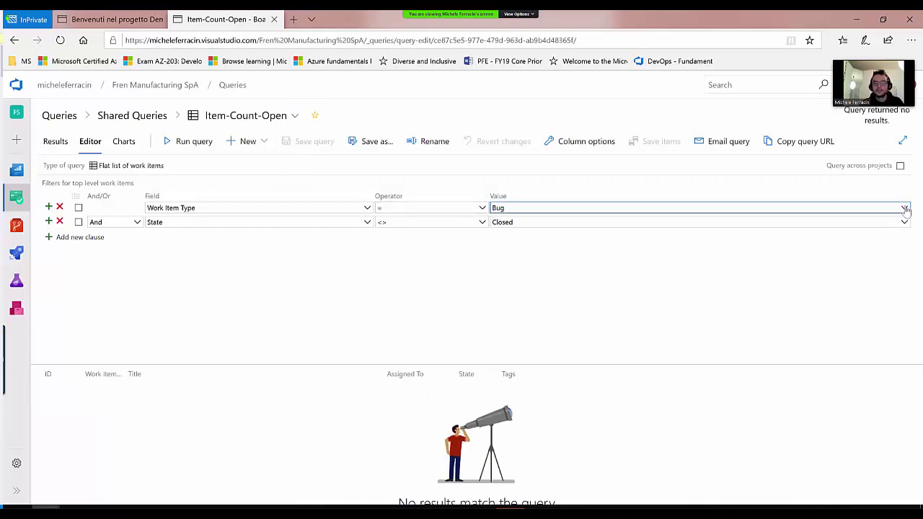
{"action": "left_click", "coordinate": [513, 221]}
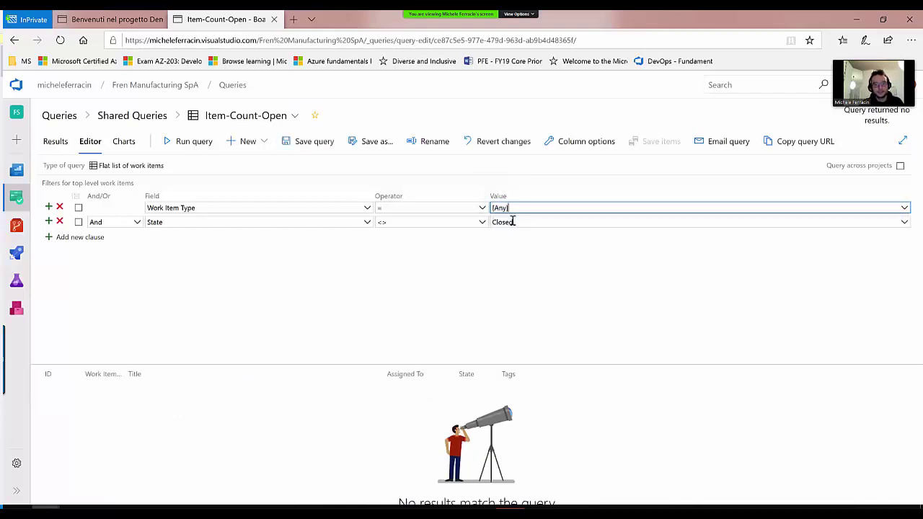
{"action": "left_click", "coordinate": [308, 141]}
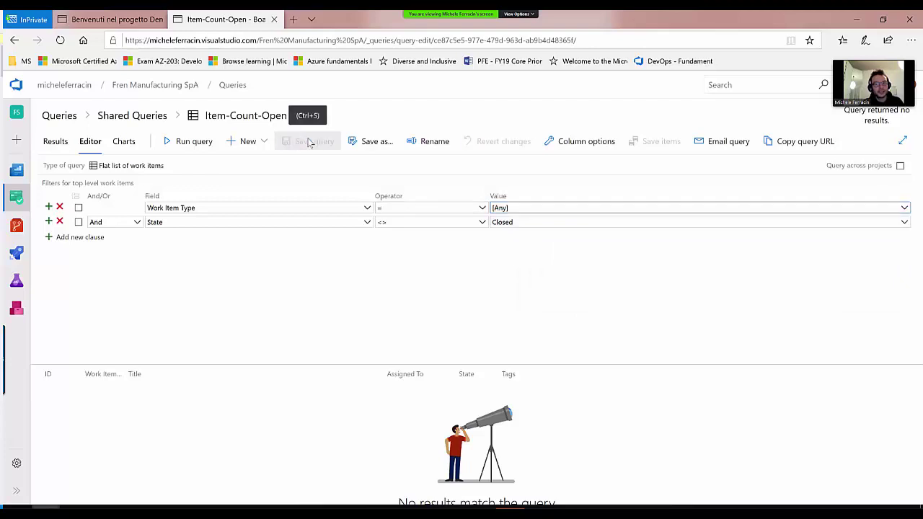
Set the Work Item Type clause to Bug and save the query as a new one named Bug-Count in Shared Queries
{"action": "left_click", "coordinate": [904, 208]}
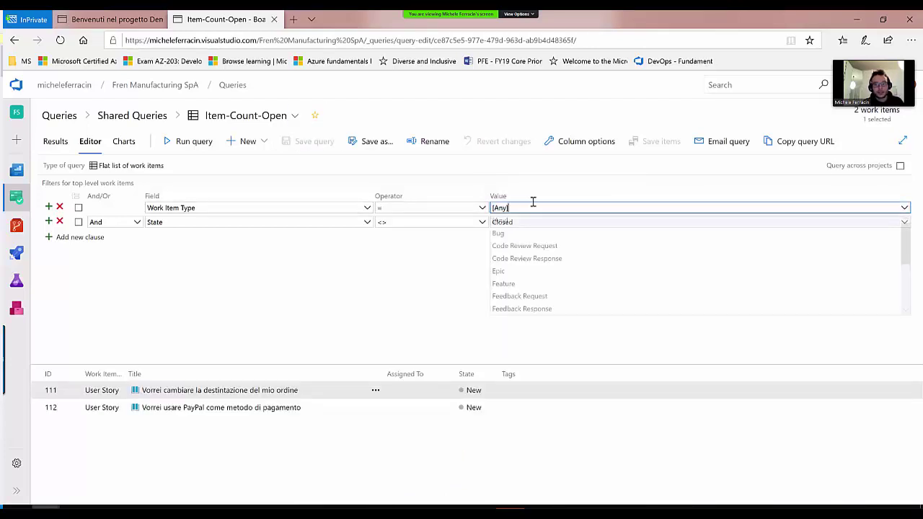
{"action": "left_click", "coordinate": [498, 233]}
{"action": "left_click", "coordinate": [371, 142]}
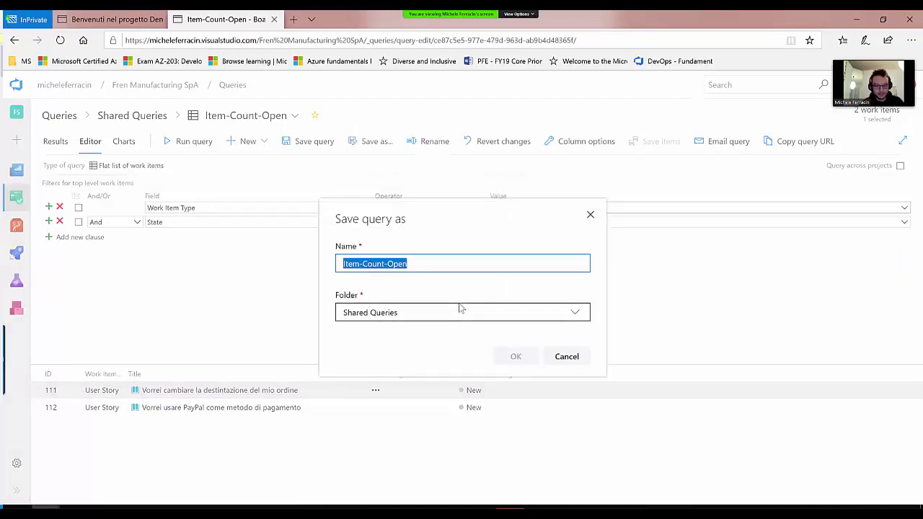
{"action": "type", "text": "Bug-Count"}
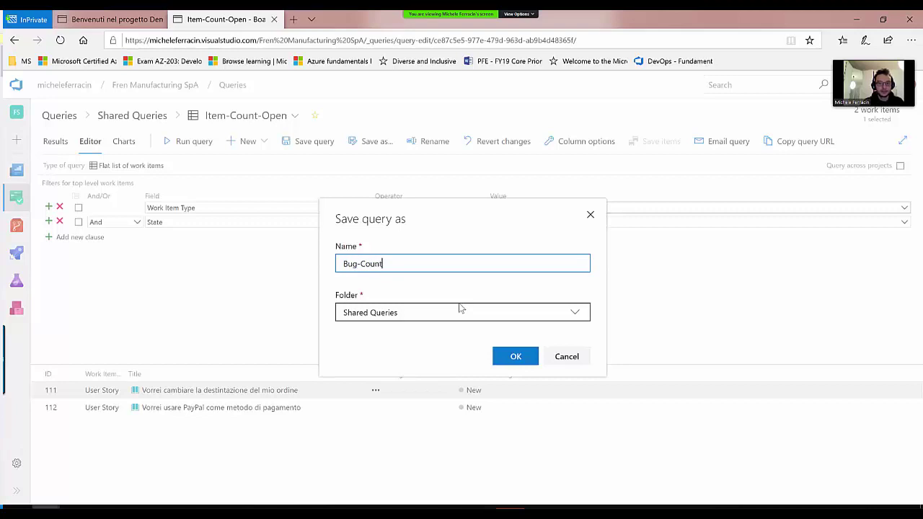
{"action": "left_click", "coordinate": [414, 313]}
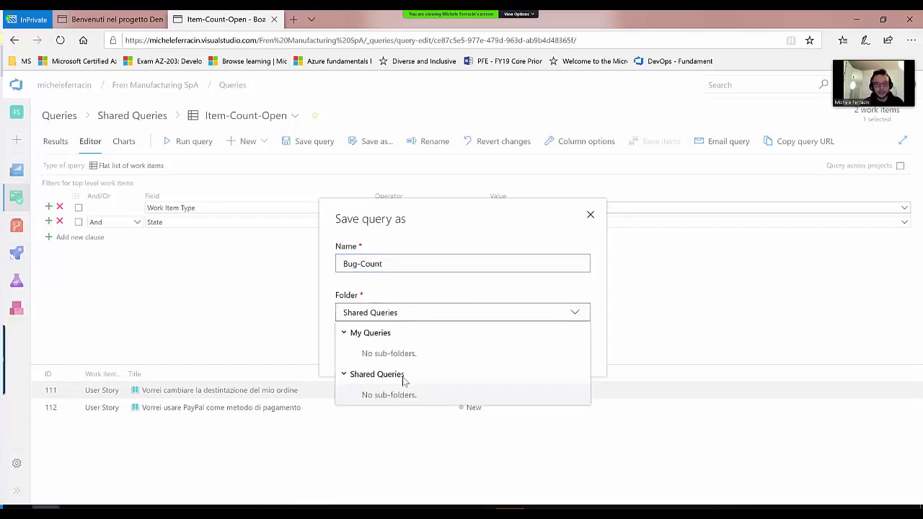
{"action": "left_click", "coordinate": [404, 375]}
{"action": "left_click", "coordinate": [512, 357]}
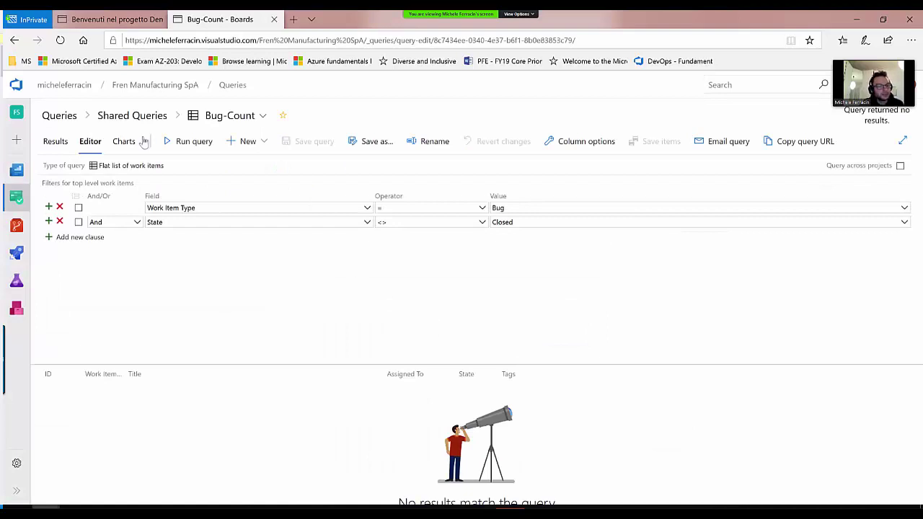
Configure the Engineering dashboard's first query tile with the title "Da fare" and the Item-Count-Open query, and save it
{"action": "mouse_move", "coordinate": [22, 169]}
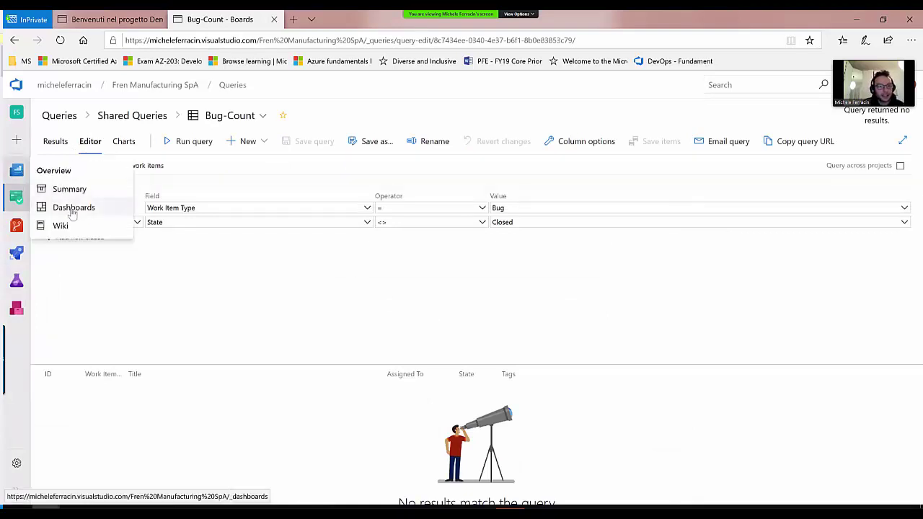
{"action": "left_click", "coordinate": [72, 207]}
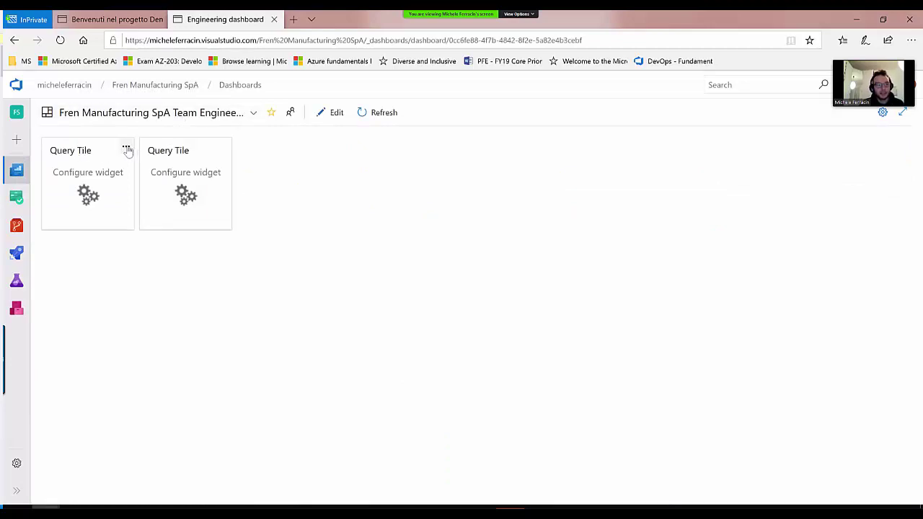
{"action": "left_click", "coordinate": [127, 149]}
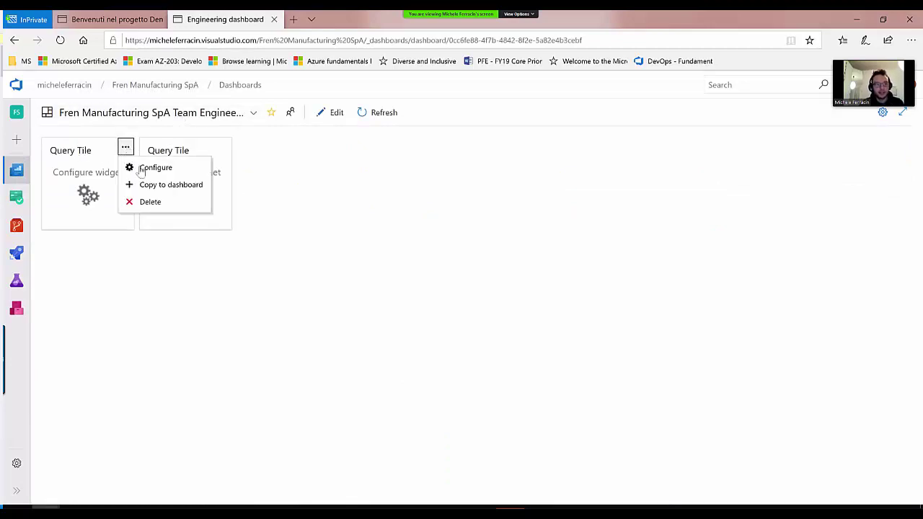
{"action": "left_click", "coordinate": [214, 191]}
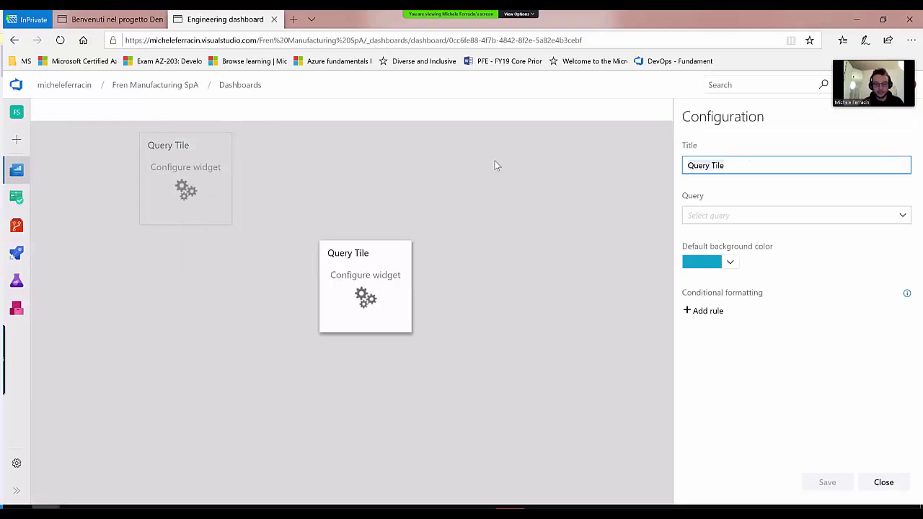
{"action": "type", "text": "Da fare"}
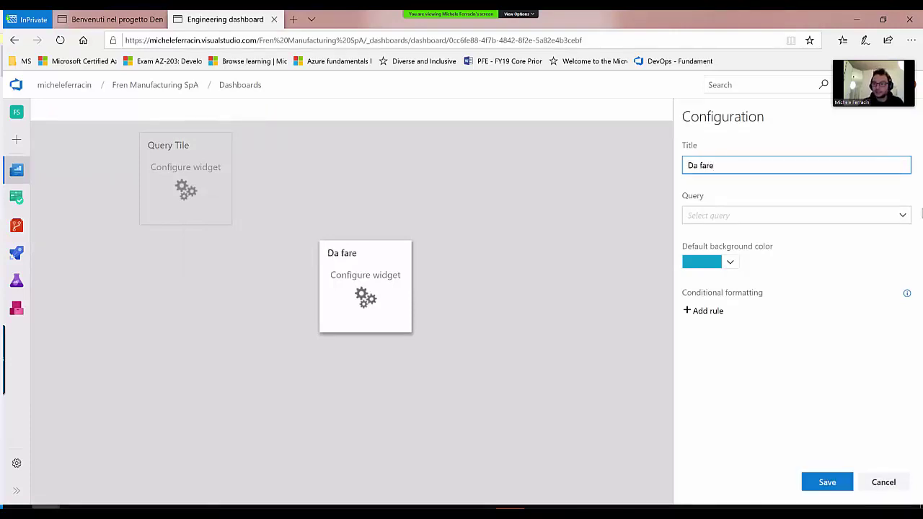
{"action": "left_click", "coordinate": [905, 217]}
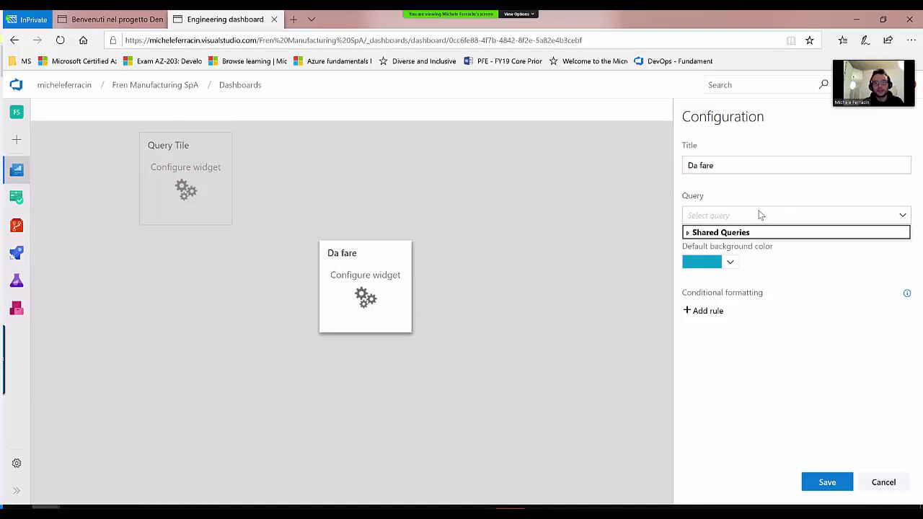
{"action": "left_click", "coordinate": [697, 235]}
{"action": "left_click", "coordinate": [729, 261]}
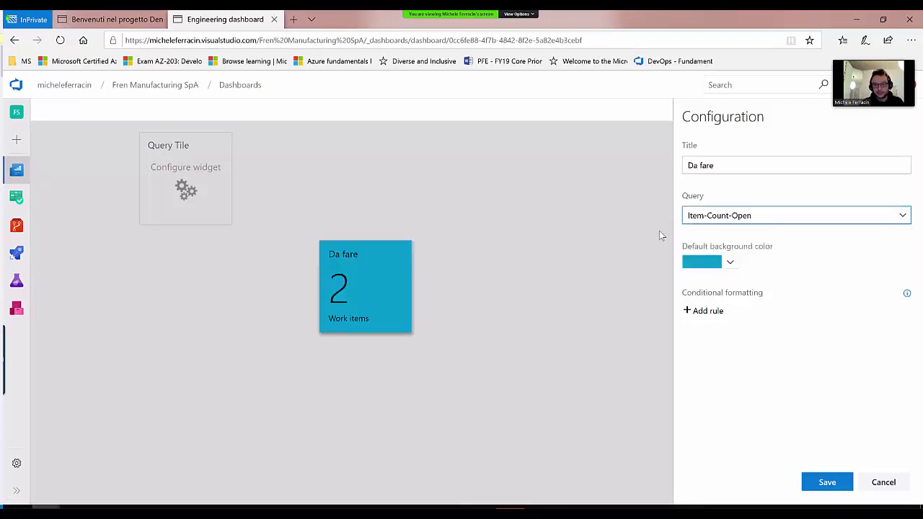
{"action": "left_click", "coordinate": [824, 480]}
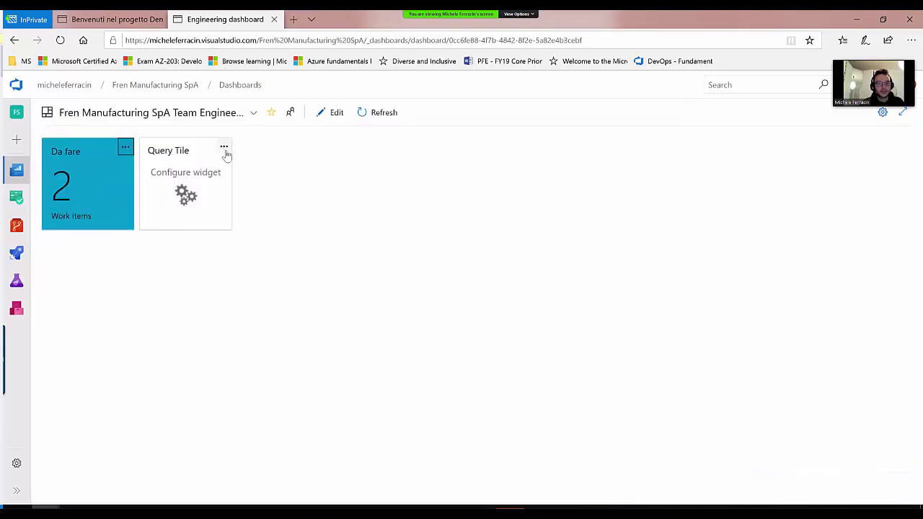
Configure the second query tile with the Bug-Count query and a red default background color, and save it
{"action": "left_click", "coordinate": [223, 147]}
{"action": "left_click", "coordinate": [771, 283]}
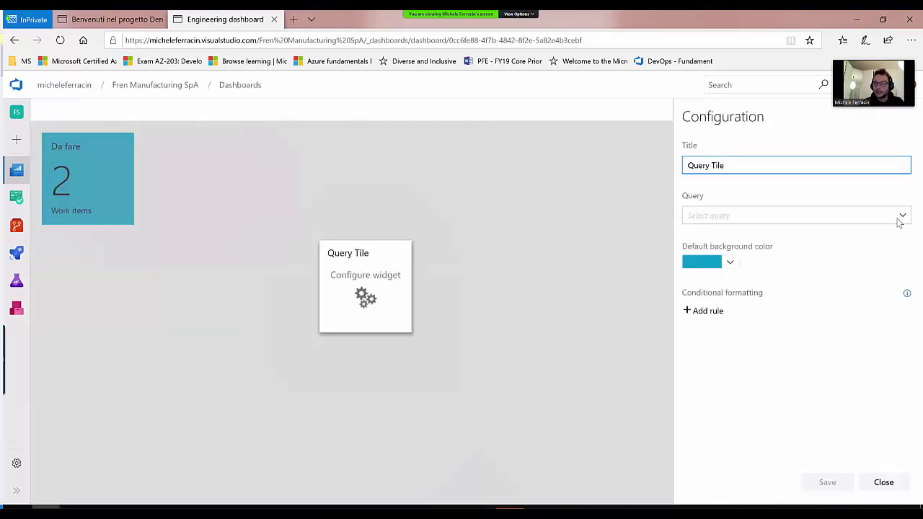
{"action": "left_click", "coordinate": [898, 216]}
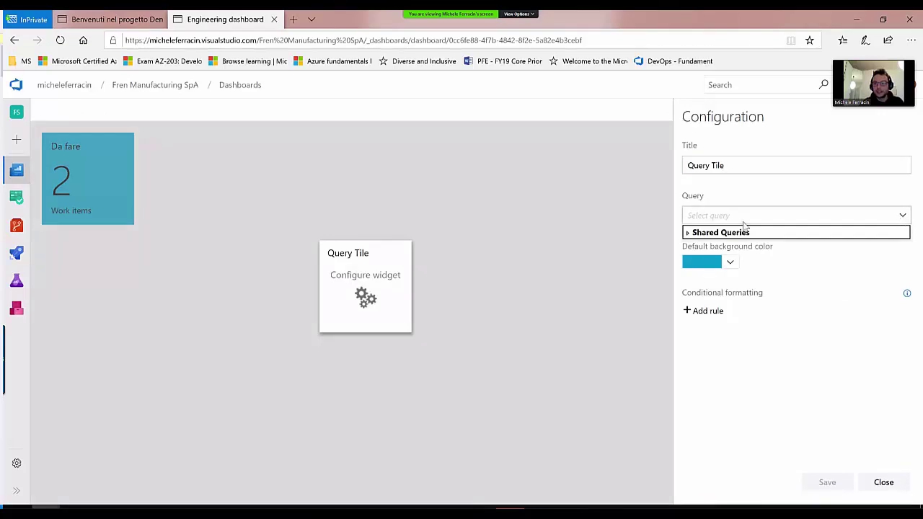
{"action": "left_click", "coordinate": [686, 233]}
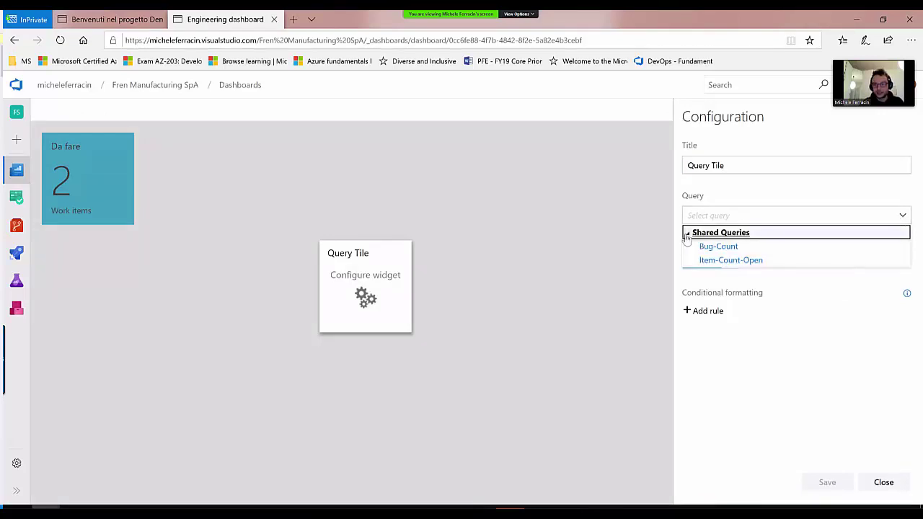
{"action": "left_click", "coordinate": [723, 247]}
{"action": "left_click", "coordinate": [729, 262]}
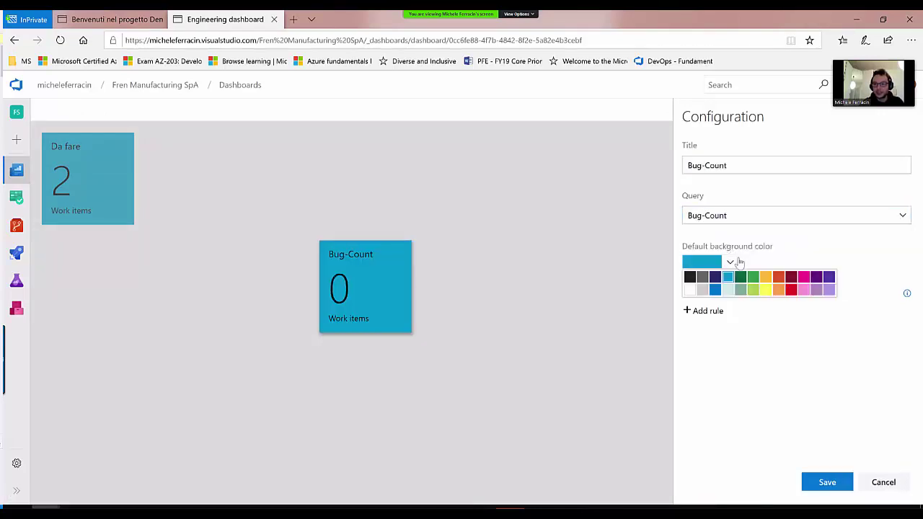
{"action": "left_click", "coordinate": [791, 288]}
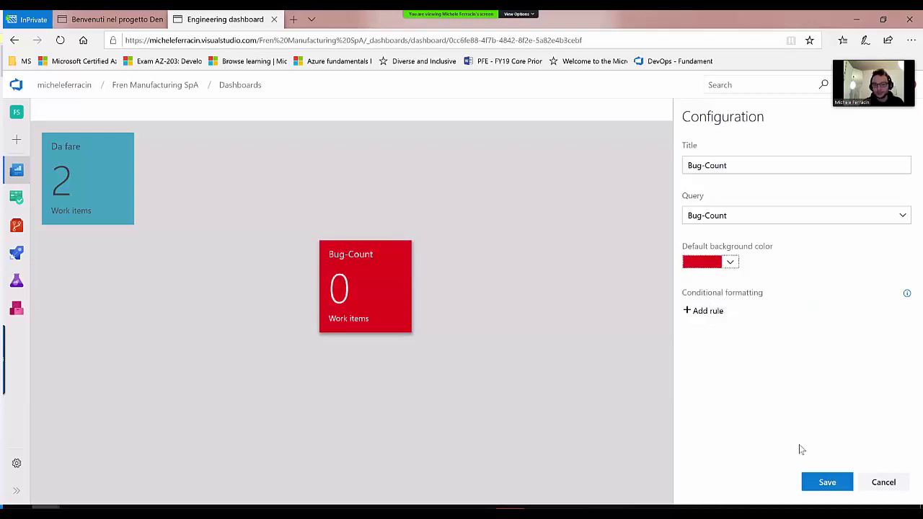
{"action": "left_click", "coordinate": [822, 483]}
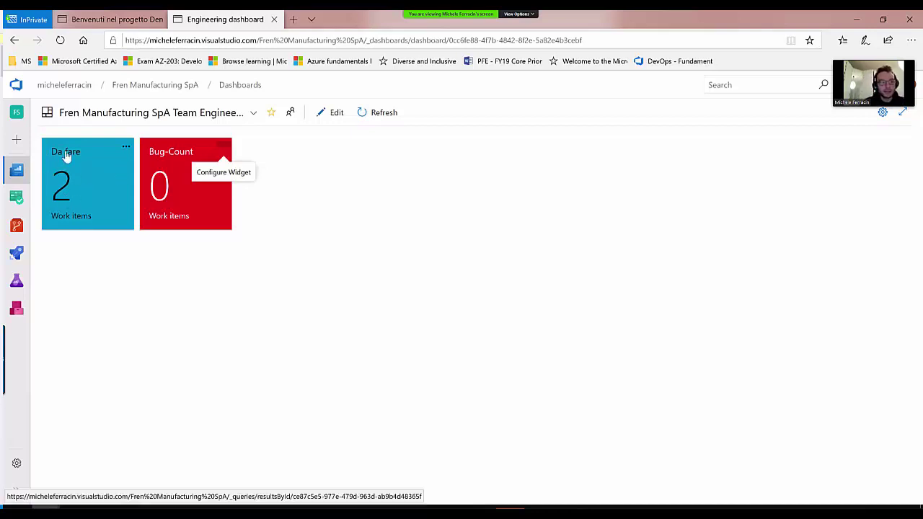
Create and save a bug titled "Crash UI" with the repro steps "User click and boom", and refresh the dashboard
{"action": "left_click", "coordinate": [17, 141]}
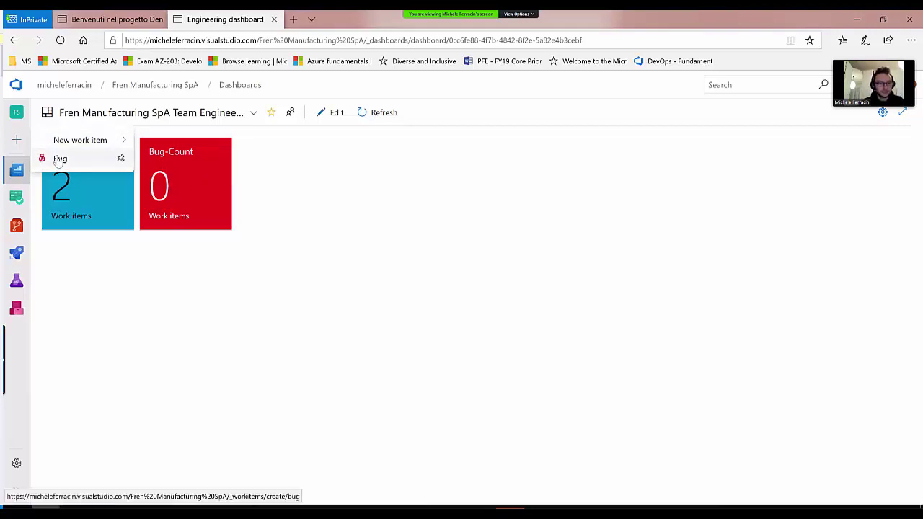
{"action": "left_click", "coordinate": [97, 159]}
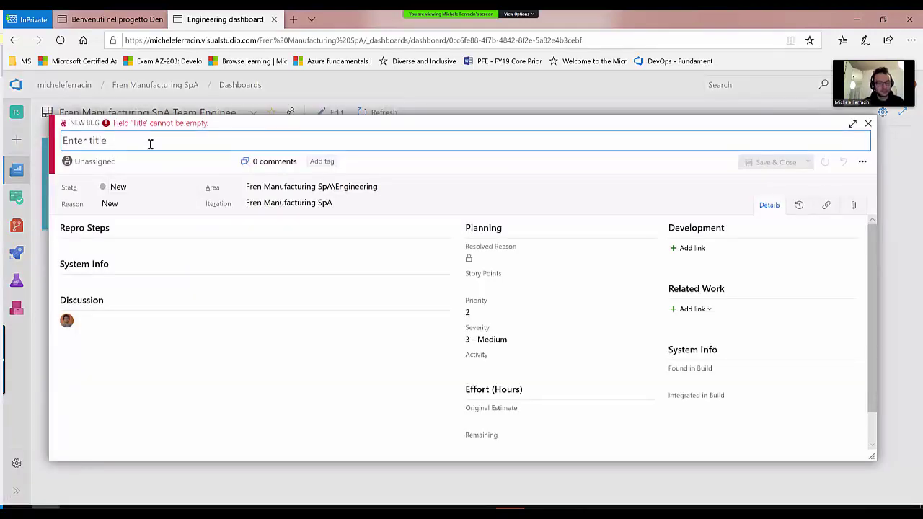
{"action": "type", "text": "Crasu"}
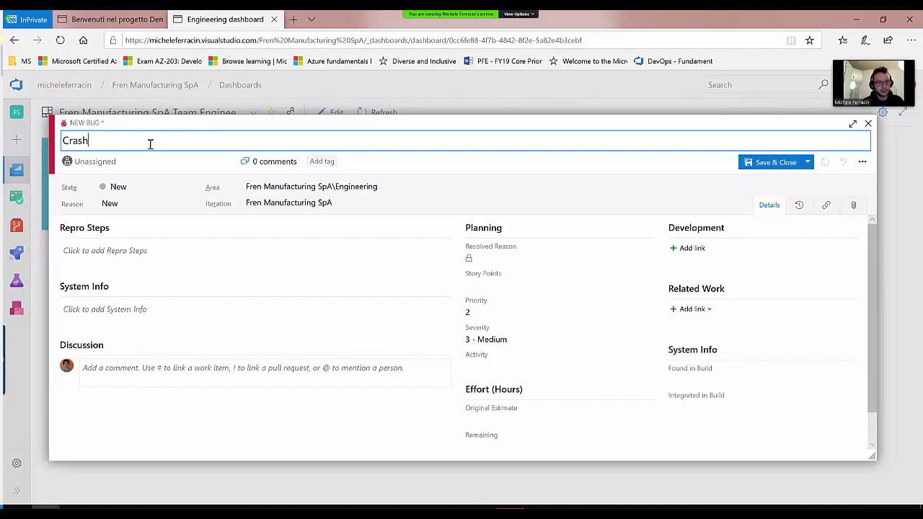
{"action": "left_click", "coordinate": [133, 262]}
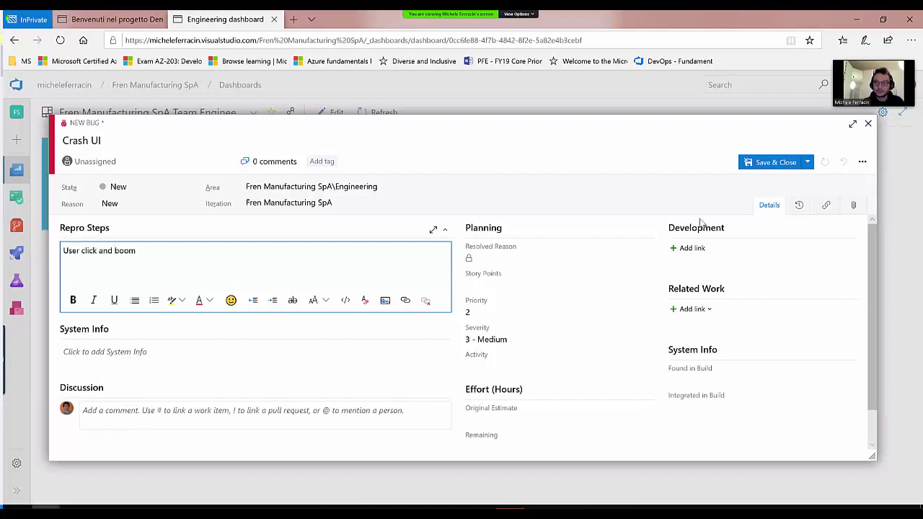
{"action": "left_click", "coordinate": [769, 163]}
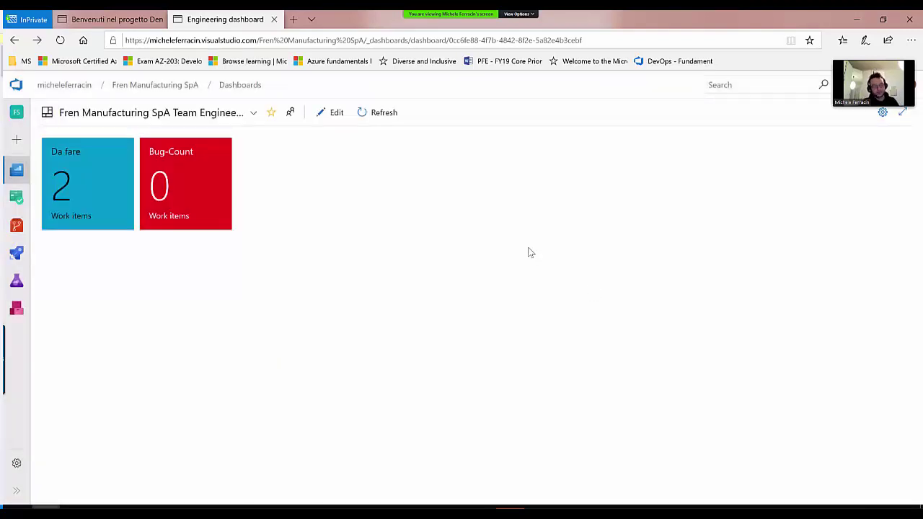
{"action": "left_click", "coordinate": [384, 119]}
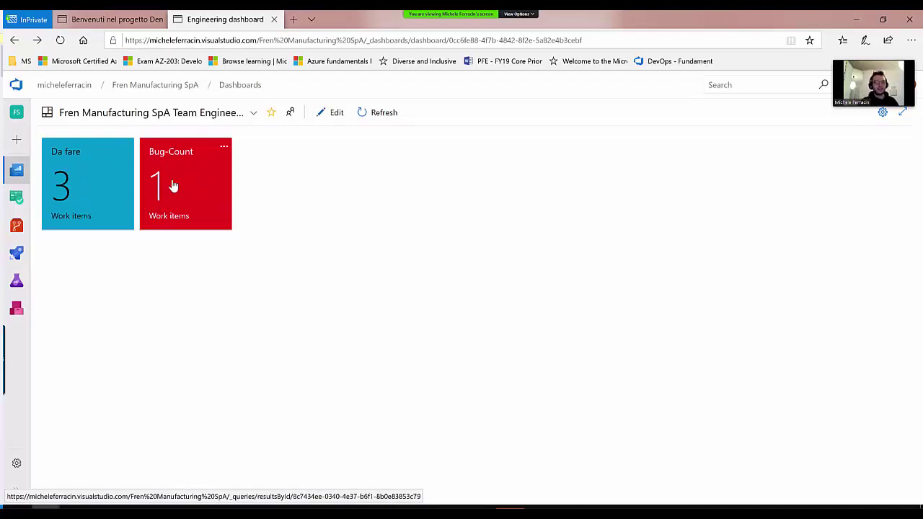
Check the Engineering team's board and backlog for the new bug, and look at the backlog settings
{"action": "mouse_move", "coordinate": [17, 197]}
{"action": "left_click", "coordinate": [64, 235]}
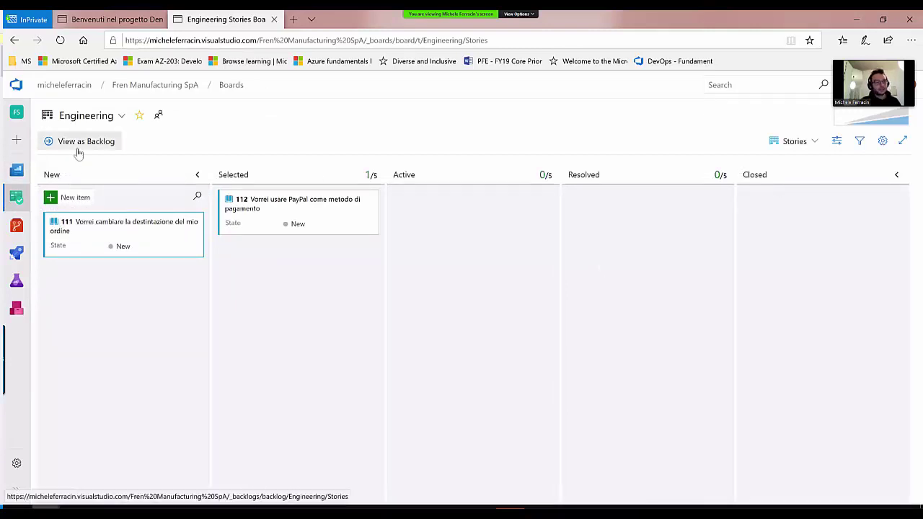
{"action": "left_click", "coordinate": [78, 148]}
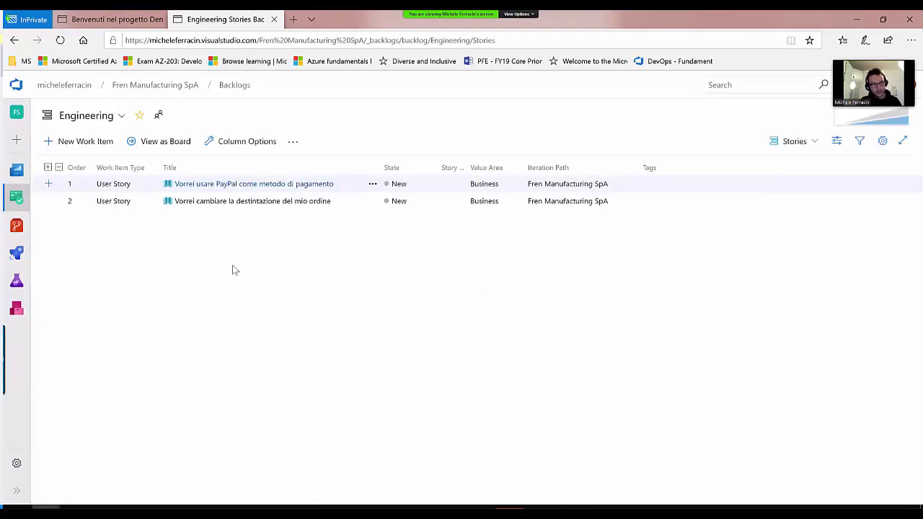
{"action": "left_click", "coordinate": [884, 142]}
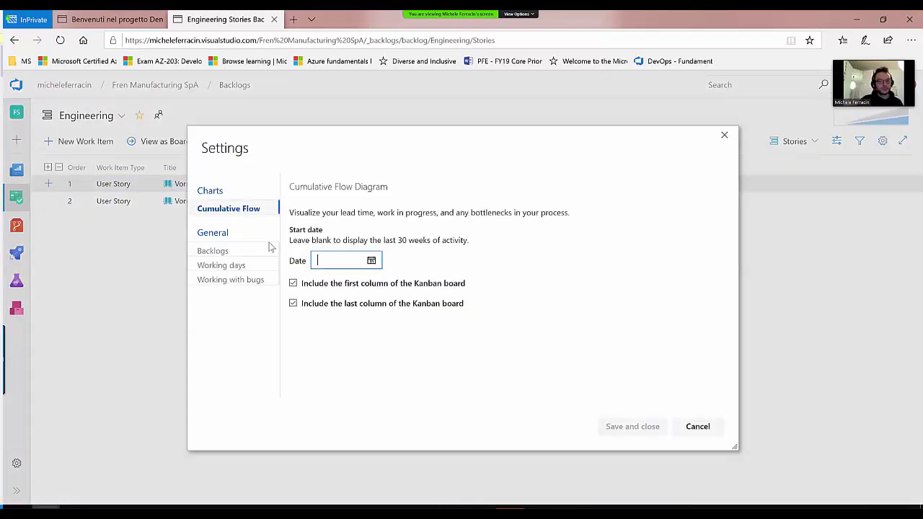
{"action": "left_click", "coordinate": [719, 430]}
{"action": "left_click", "coordinate": [155, 141]}
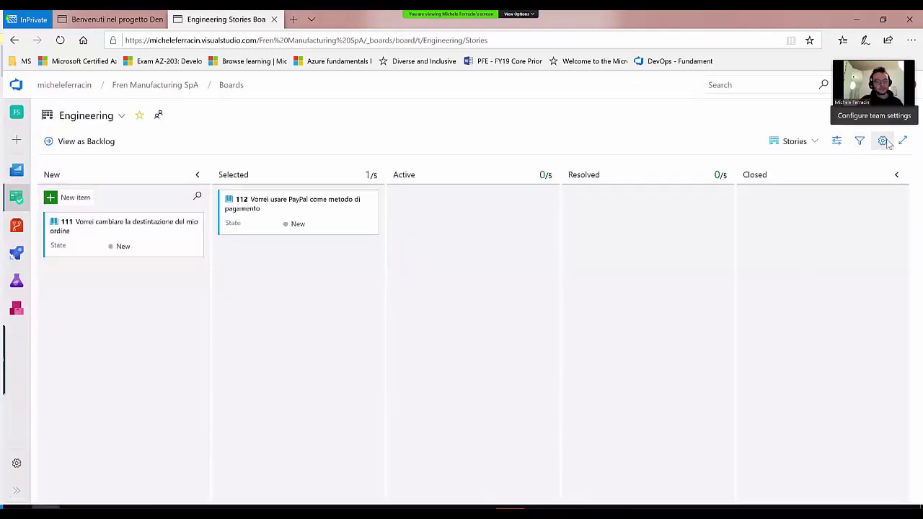
In the Engineering team's board settings, choose "Bugs are managed with requirements" for working with bugs
{"action": "left_click", "coordinate": [883, 141]}
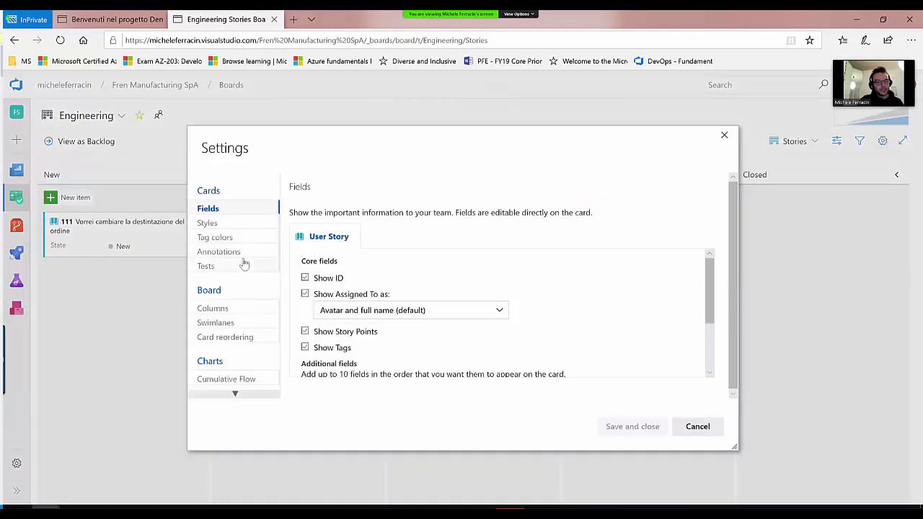
{"action": "scroll", "coordinate": [244, 265], "scroll_direction": "down", "scroll_amount": 2}
{"action": "left_click", "coordinate": [256, 364]}
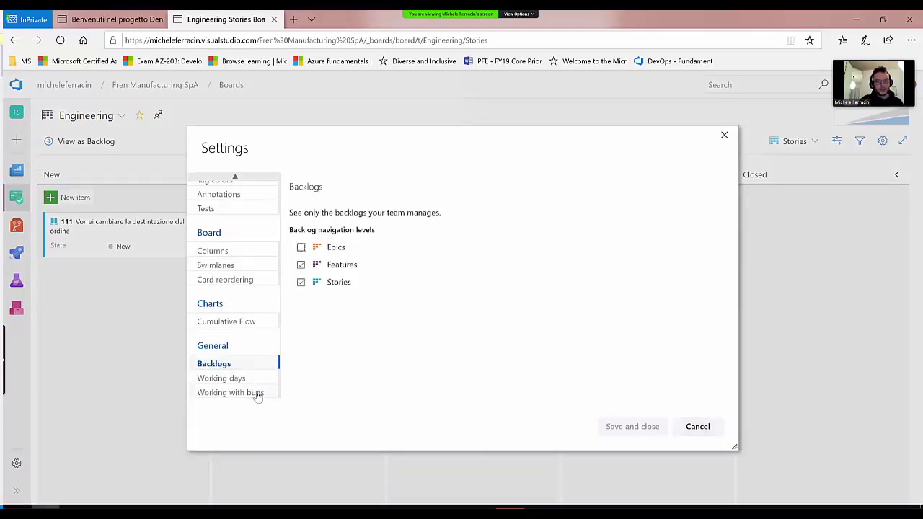
{"action": "left_click", "coordinate": [245, 393]}
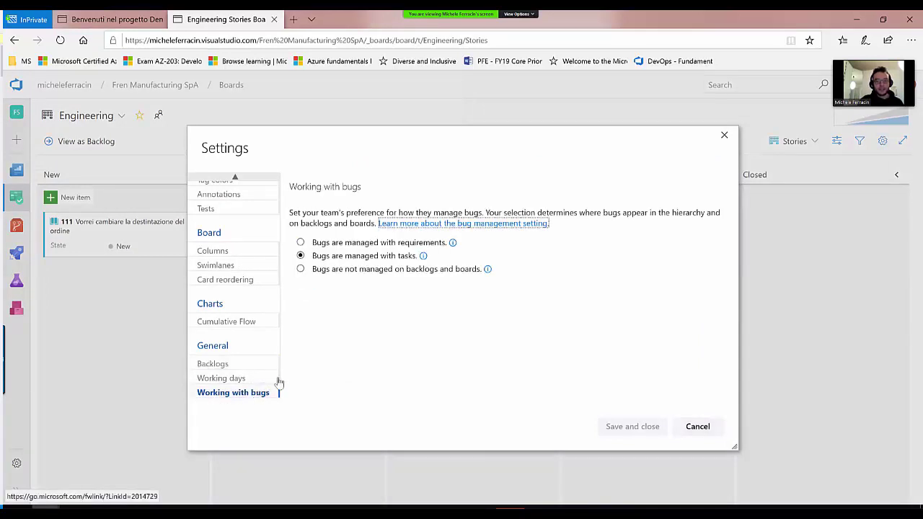
{"action": "left_click", "coordinate": [301, 243]}
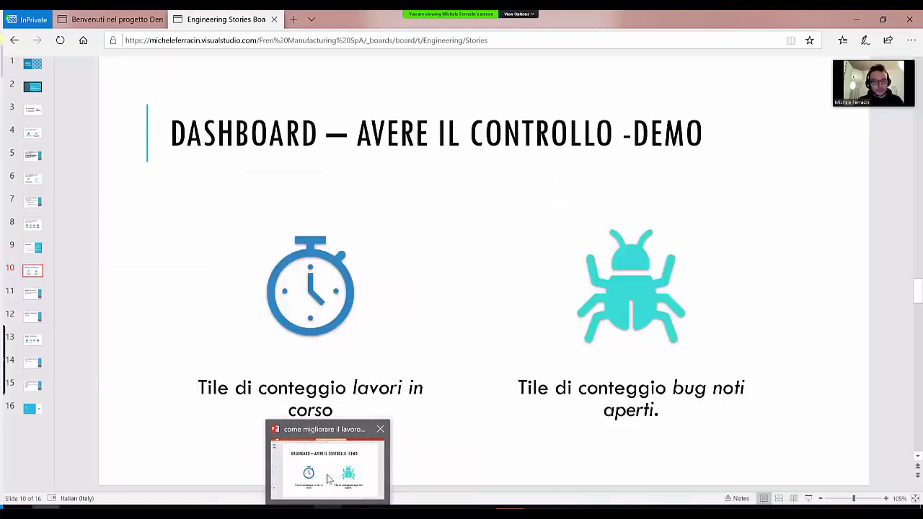
Switch to the PowerPoint presentation and start the slide show at the slide on the dashboard's advantages
{"action": "left_click", "coordinate": [328, 476]}
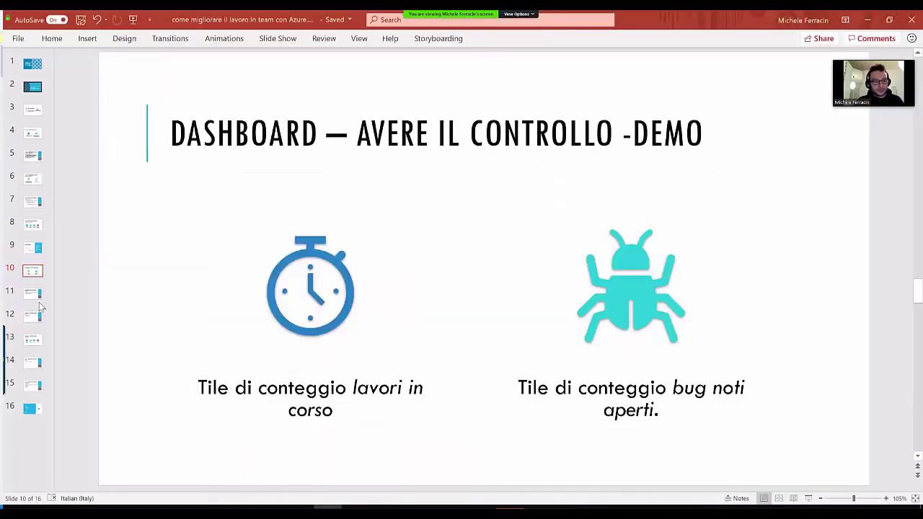
{"action": "left_click", "coordinate": [808, 498]}
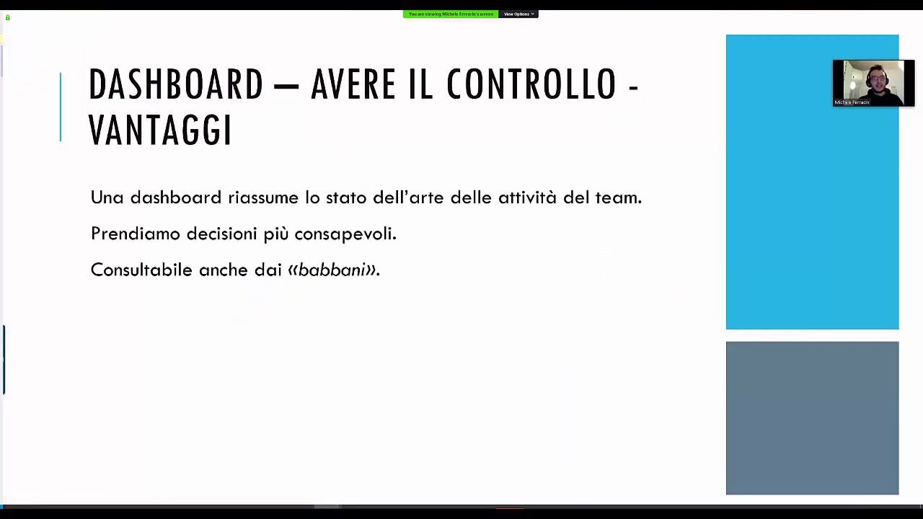